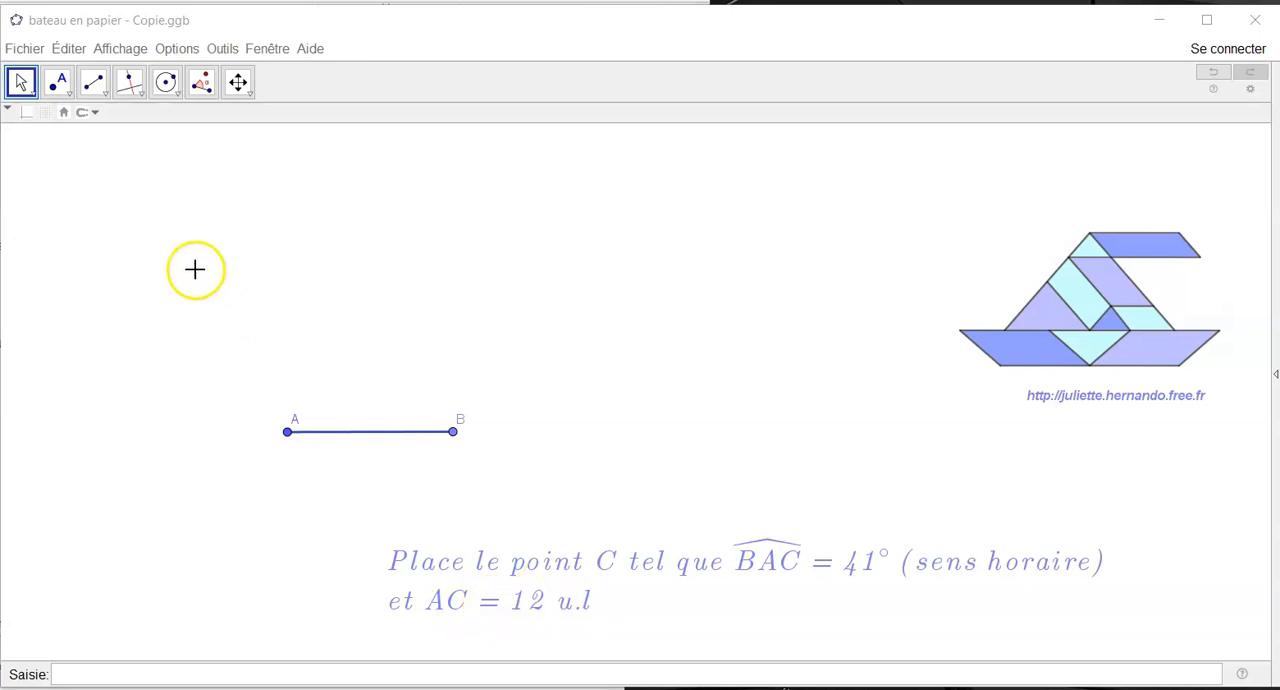
- Construct a 41° clockwise angle with vertex A, starting from point B
left_click(201, 82)
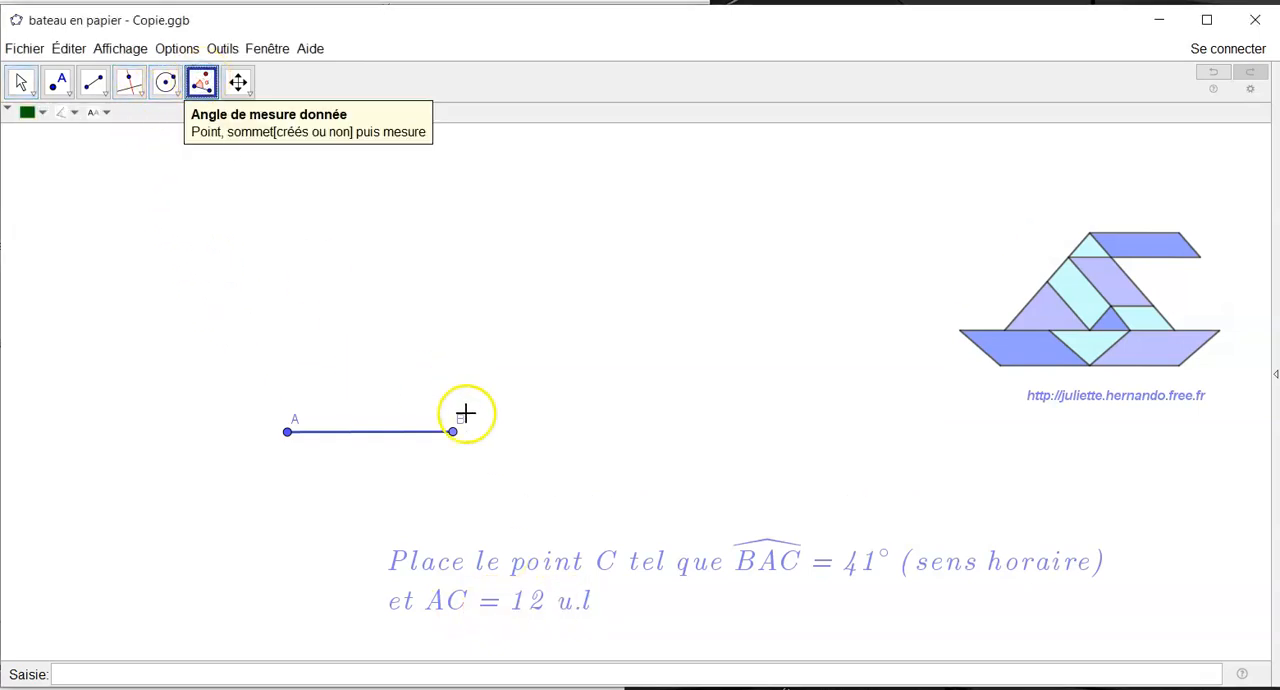
left_click(453, 432)
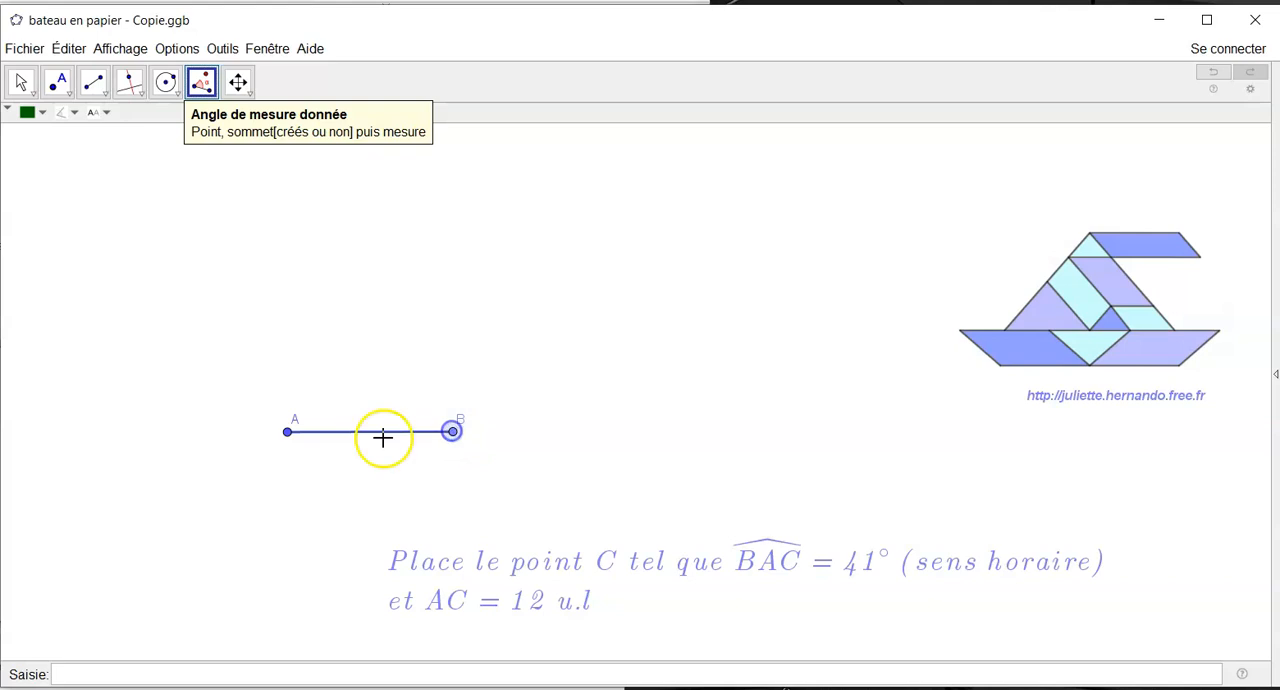
left_click(287, 432)
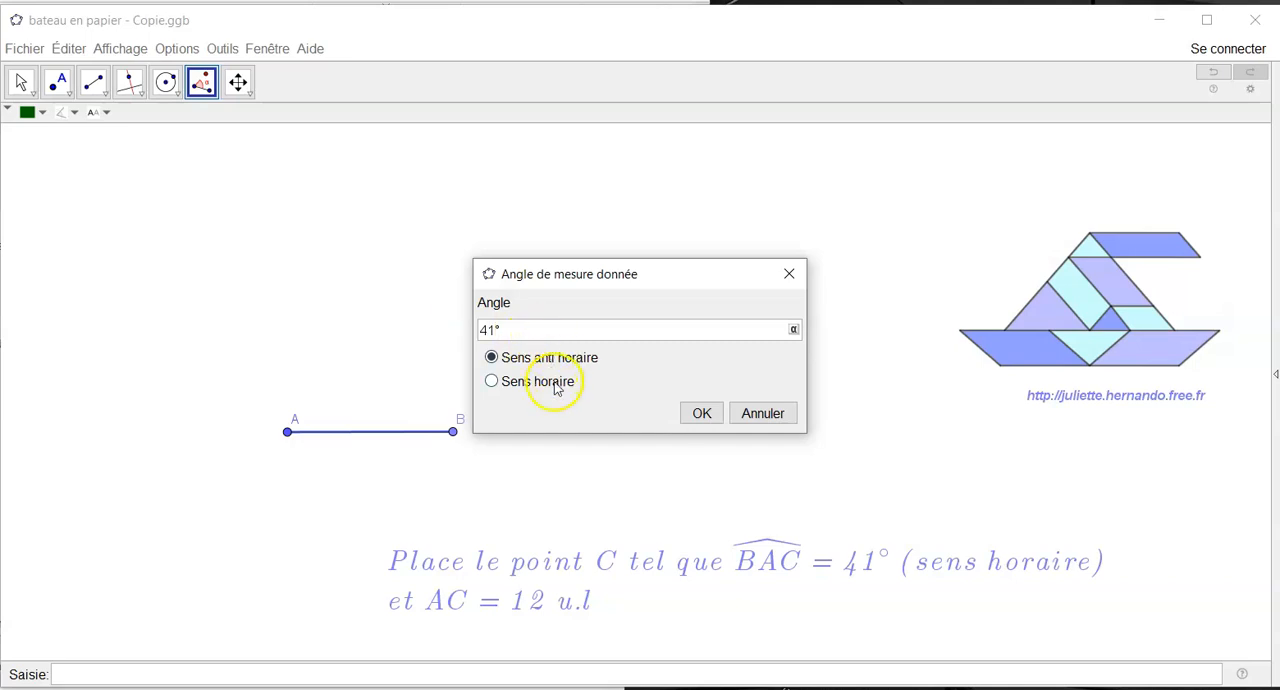
left_click(700, 415)
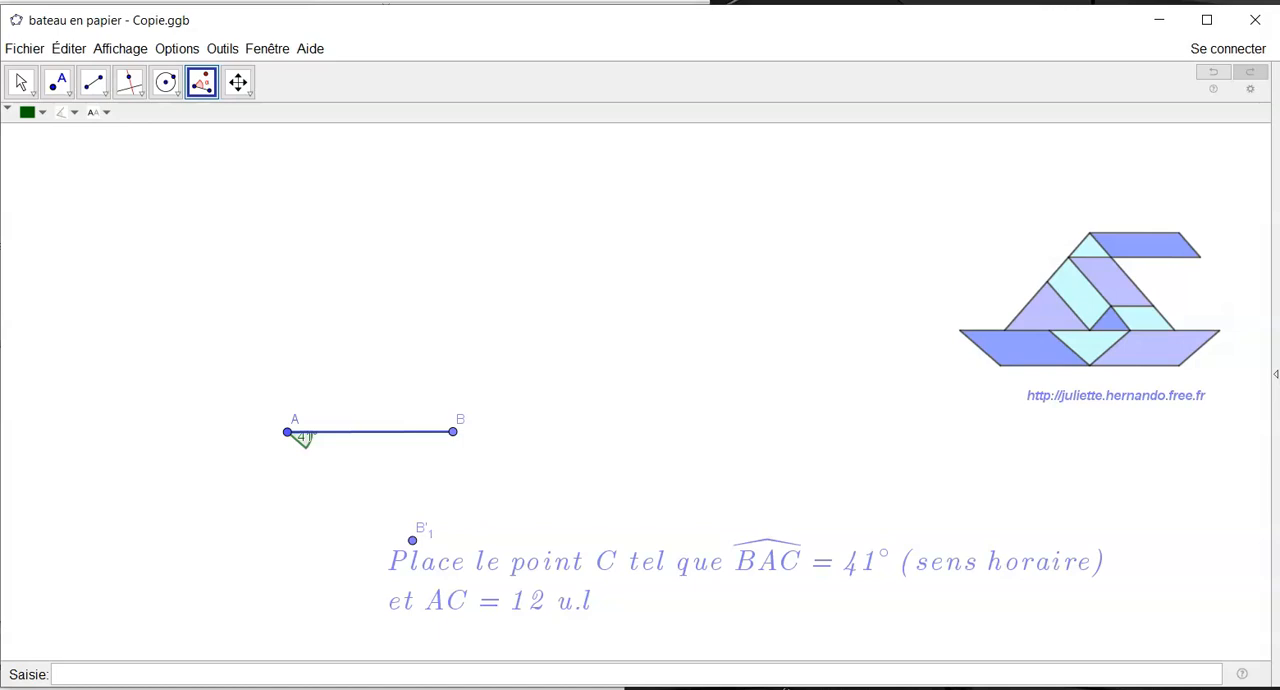
- Draw a ray from A through the rotated image of B
left_click(93, 82)
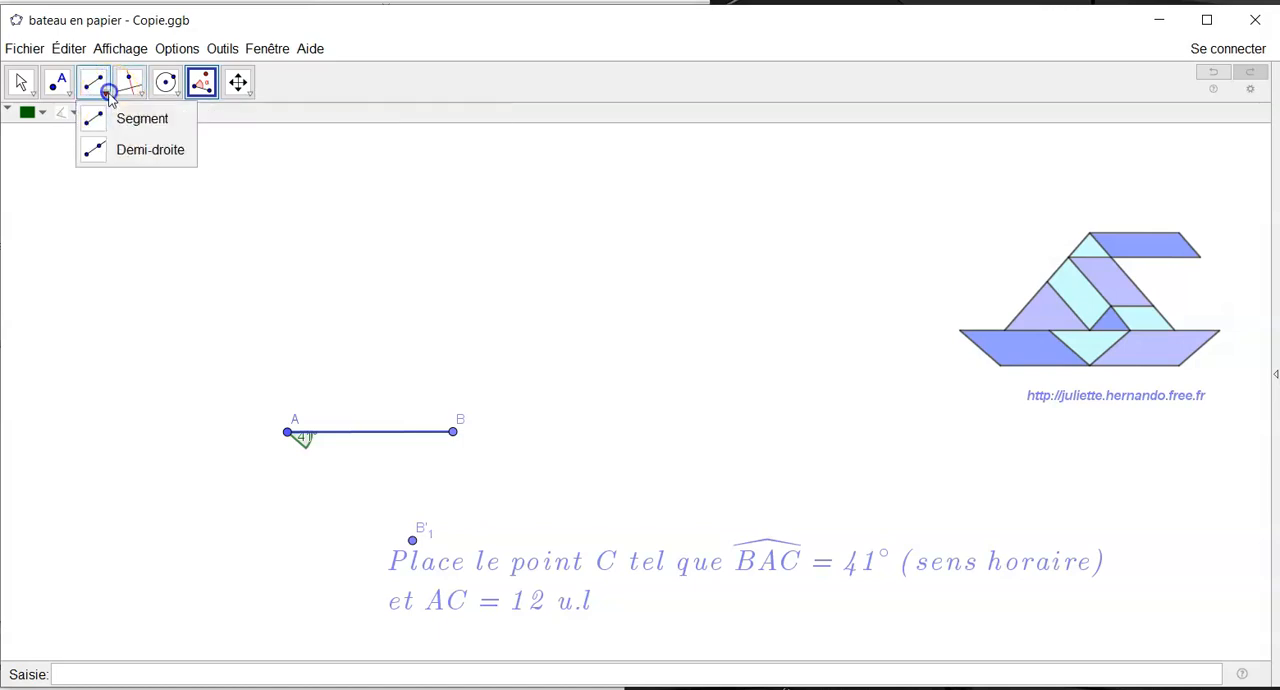
left_click(120, 148)
left_click(287, 432)
left_click(413, 539)
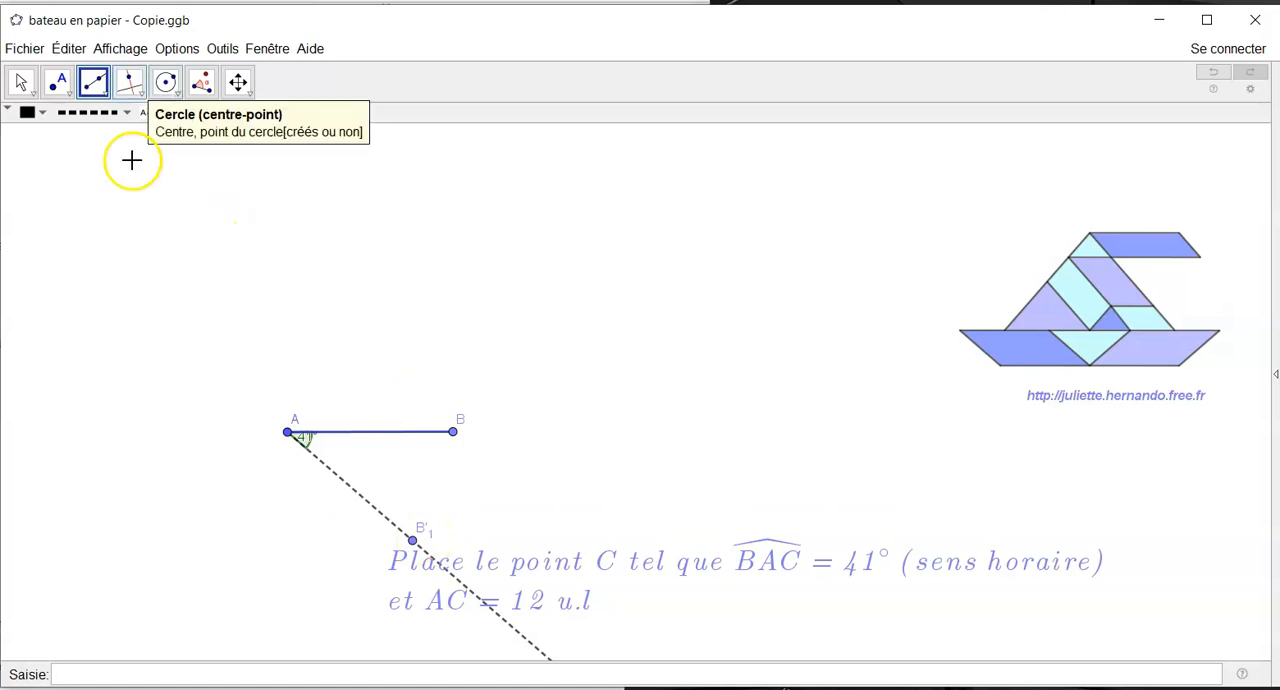
- Draw a circle of radius 12 centred on A and place point C where it crosses the slanted ray
left_click(170, 90)
left_click(183, 150)
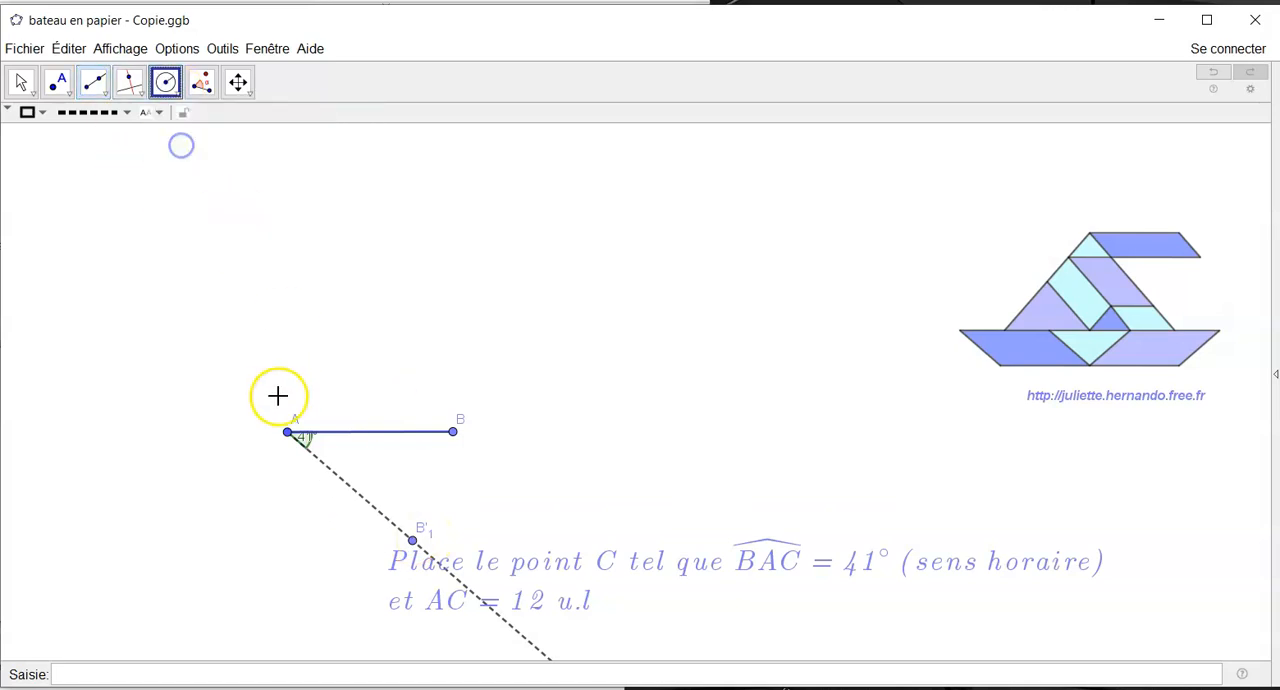
left_click(288, 432)
type("1")
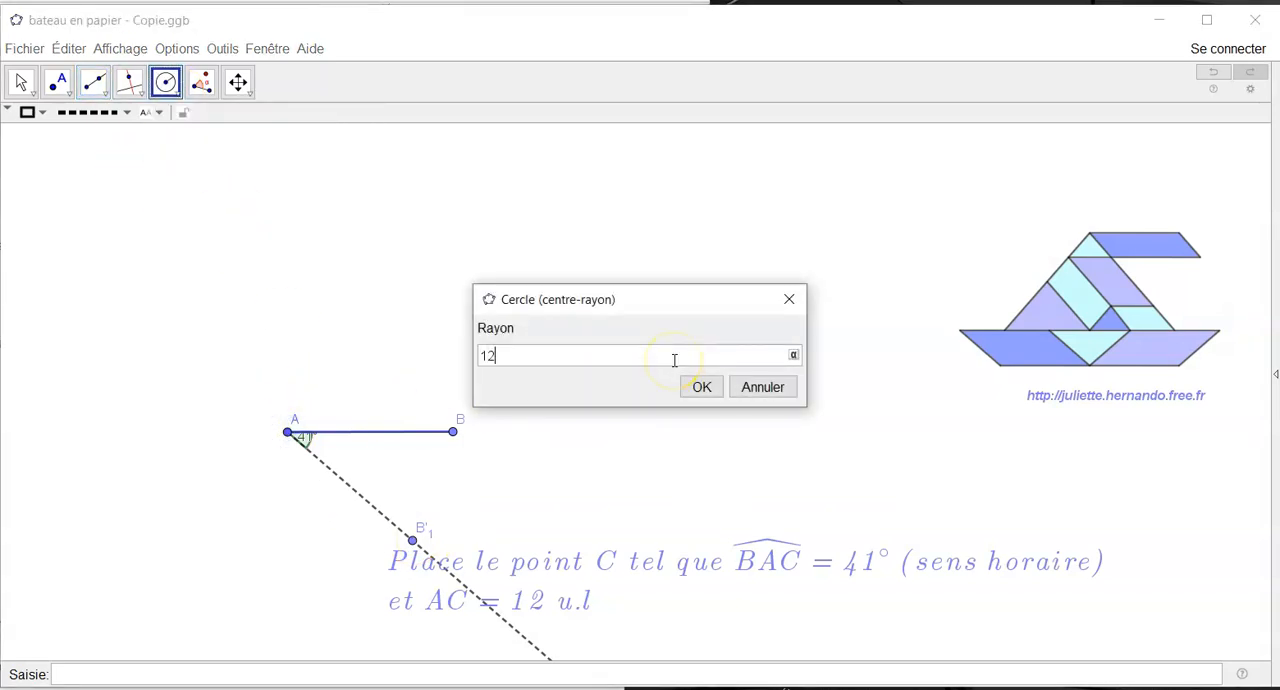
type("2")
key("Return")
left_click(57, 82)
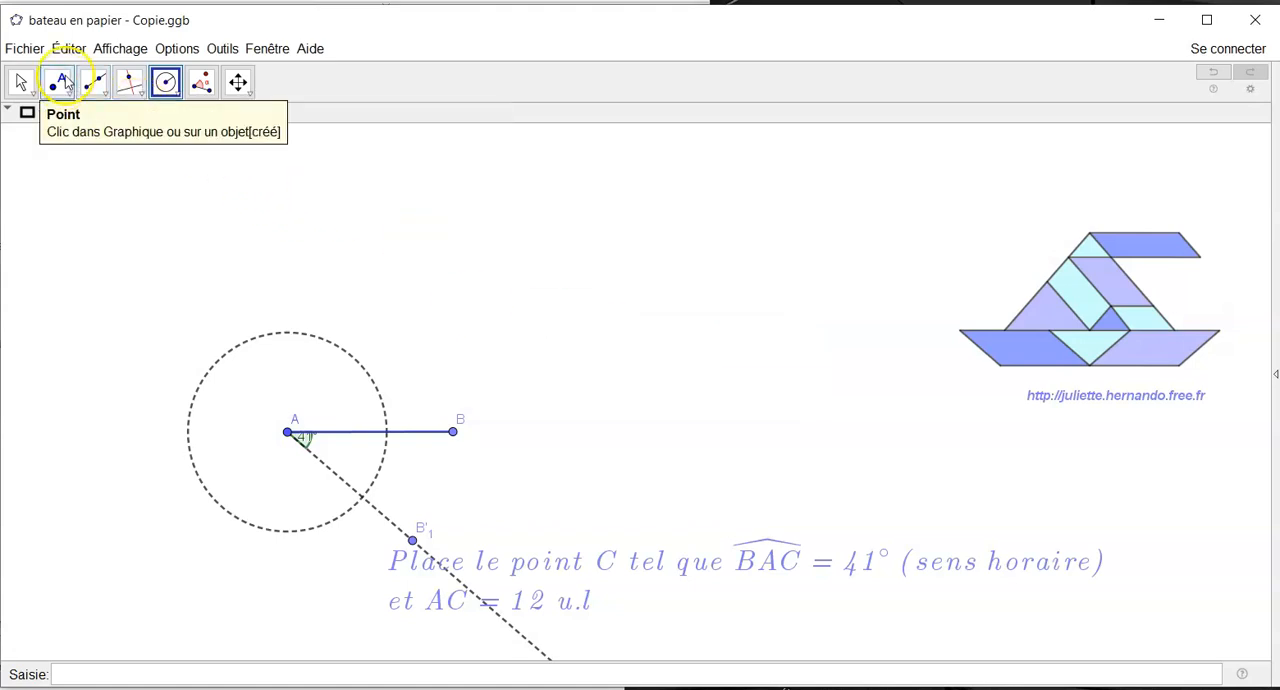
left_click(363, 499)
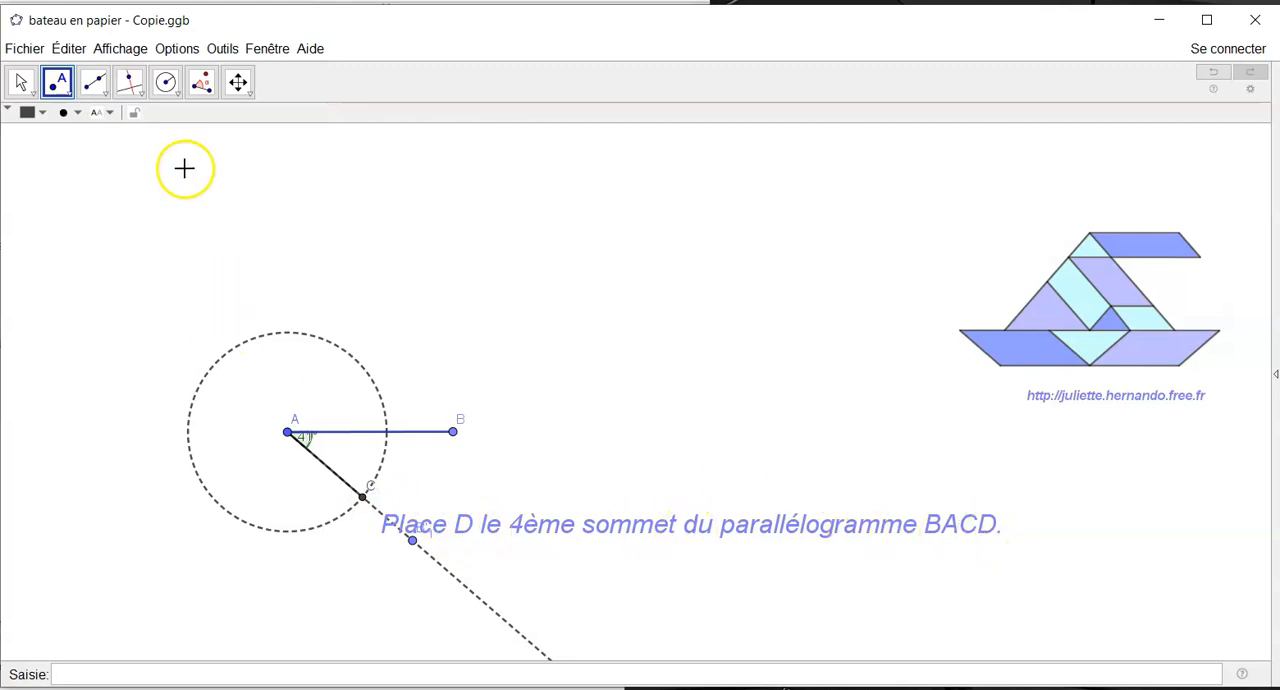
- Construct parallels to AB through C and to AC through B, and place D at their intersection
left_click(140, 87)
left_click(155, 148)
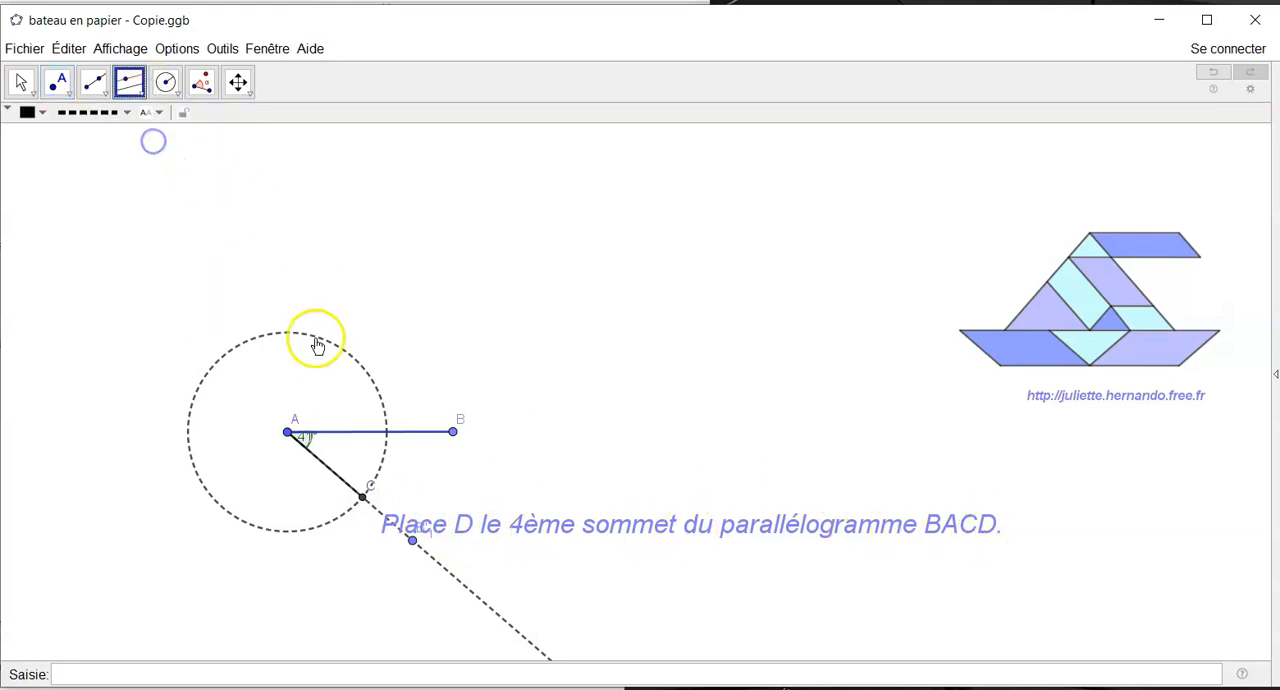
left_click(414, 432)
left_click(362, 497)
left_click(330, 468)
left_click(453, 432)
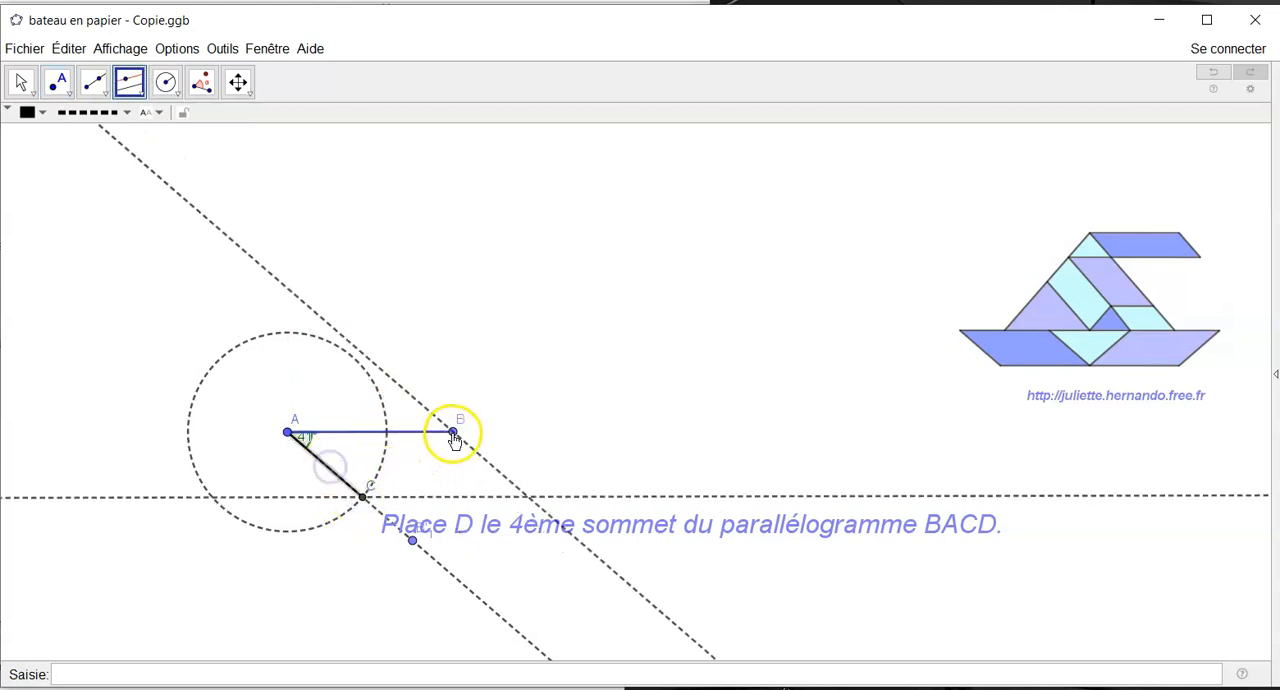
left_click(60, 80)
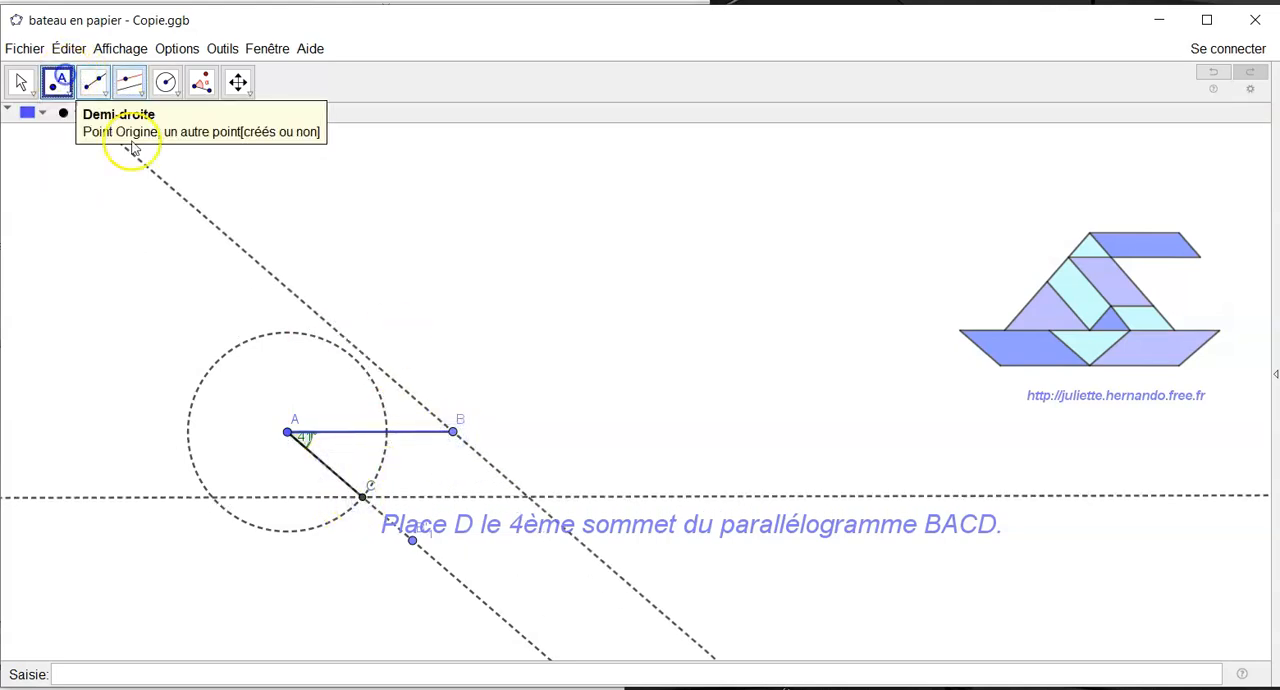
left_click(528, 496)
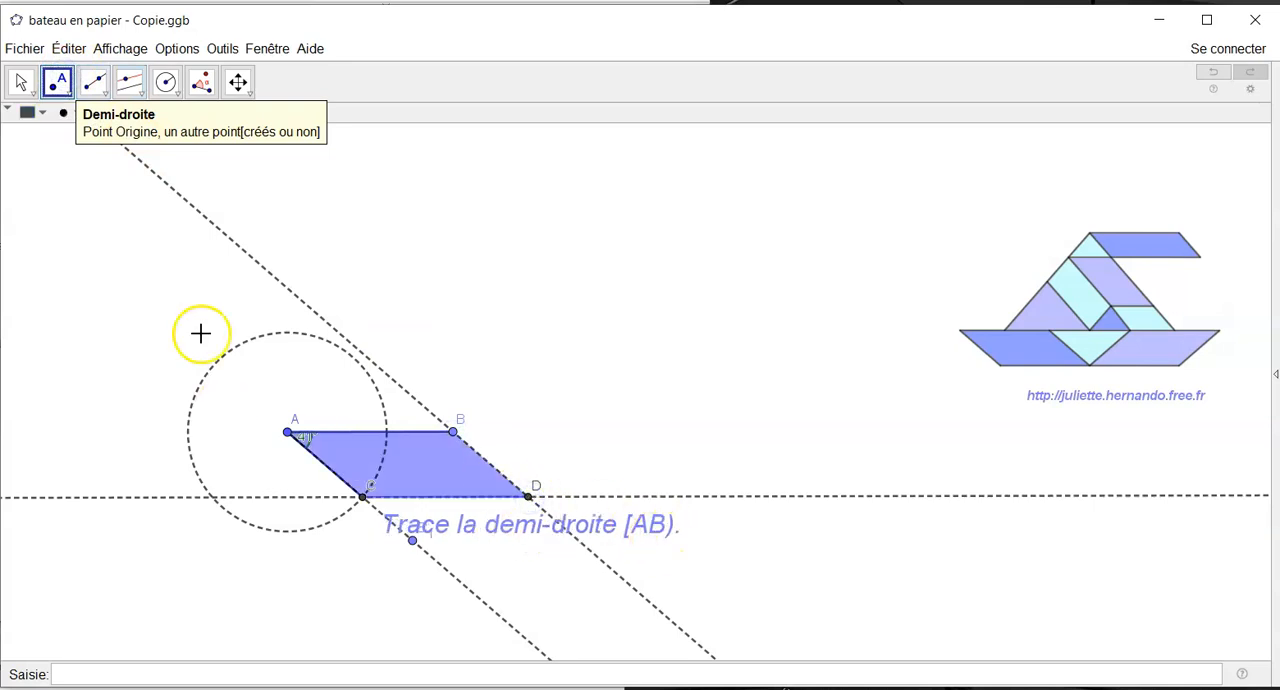
- Hide the circle around A, the line through B and D, the rotated image of B and the ray through C
left_click(21, 81)
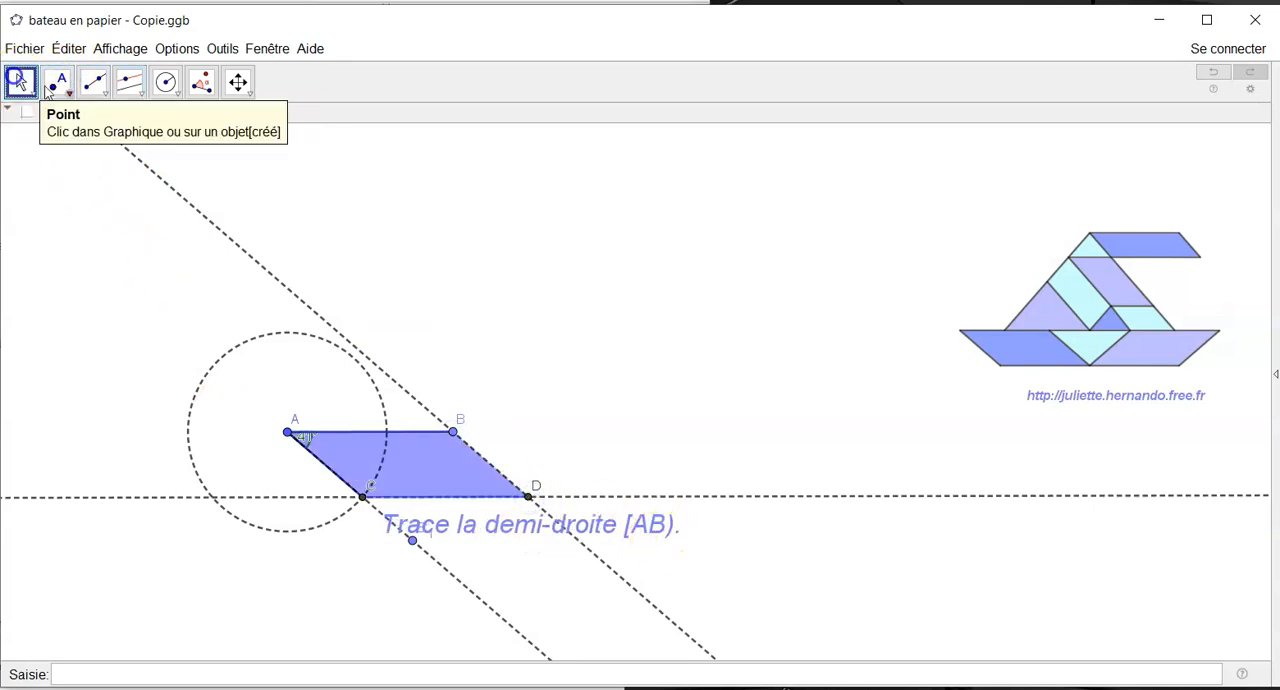
right_click(278, 333)
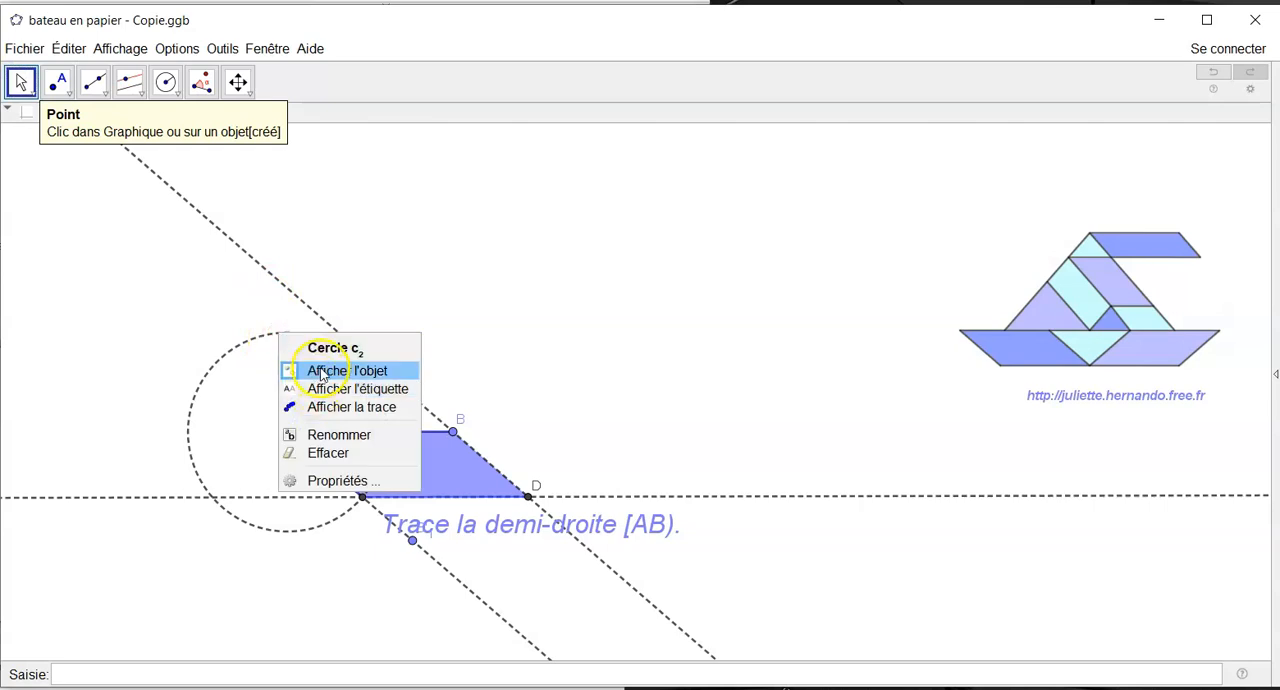
left_click(320, 368)
right_click(357, 349)
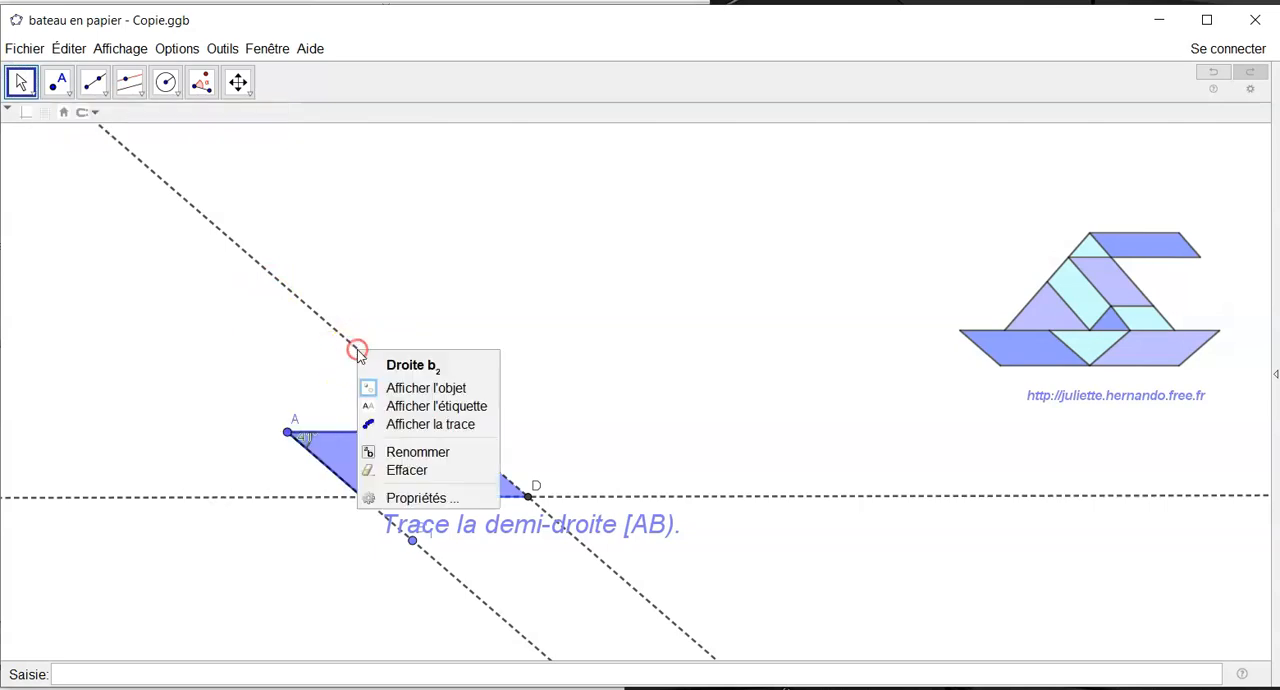
left_click(390, 389)
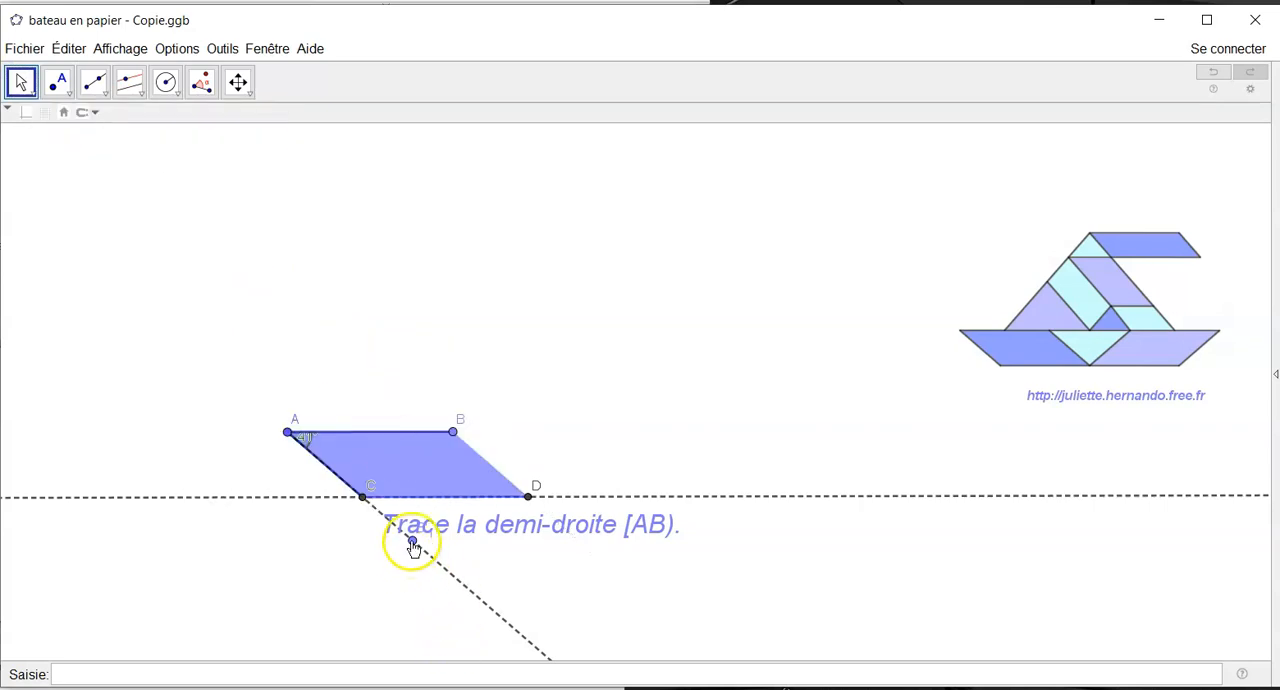
right_click(412, 542)
left_click(430, 575)
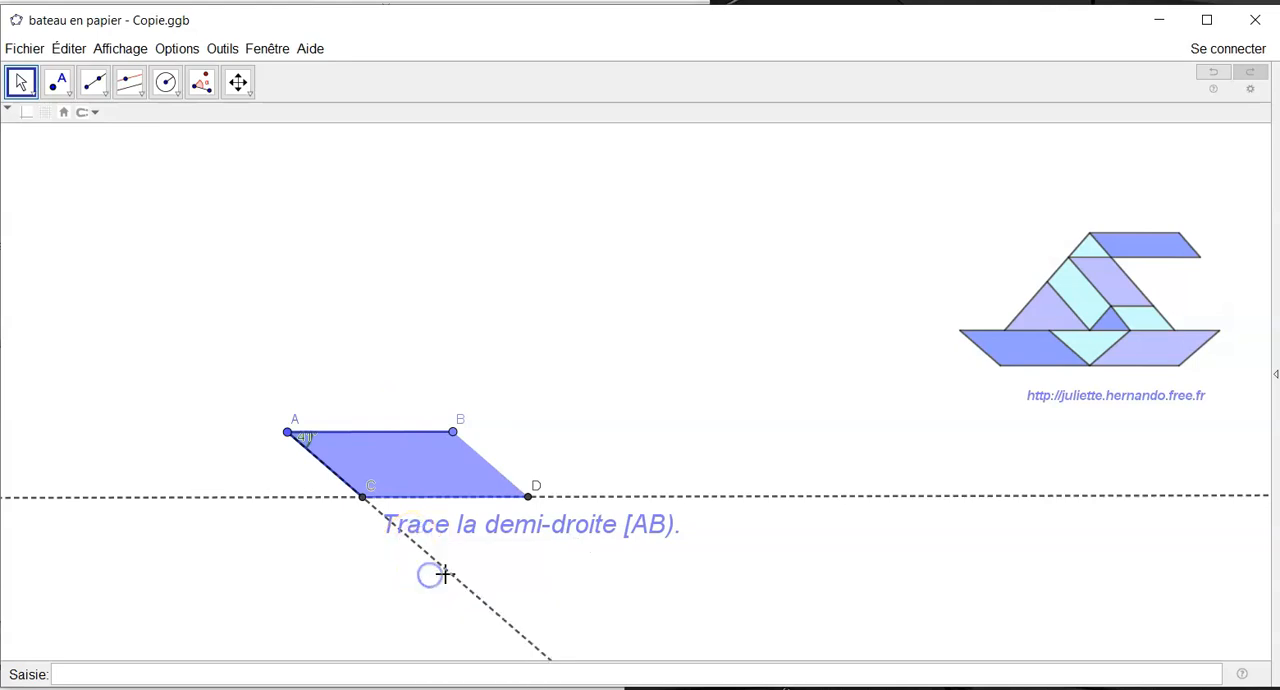
right_click(450, 581)
left_click(470, 607)
- Draw the ray from A through B
left_click(100, 83)
left_click(288, 432)
left_click(455, 433)
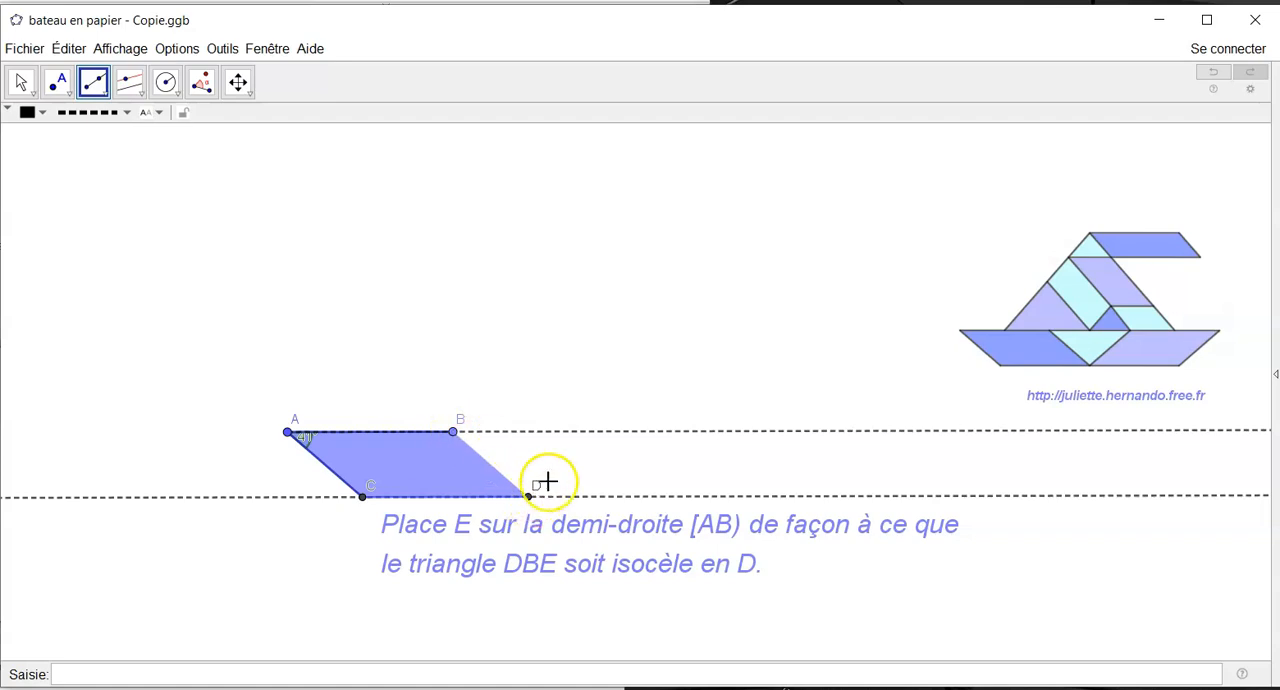
- Draw a circle centred on D through B and place E at its other intersection with ray AB
left_click(178, 92)
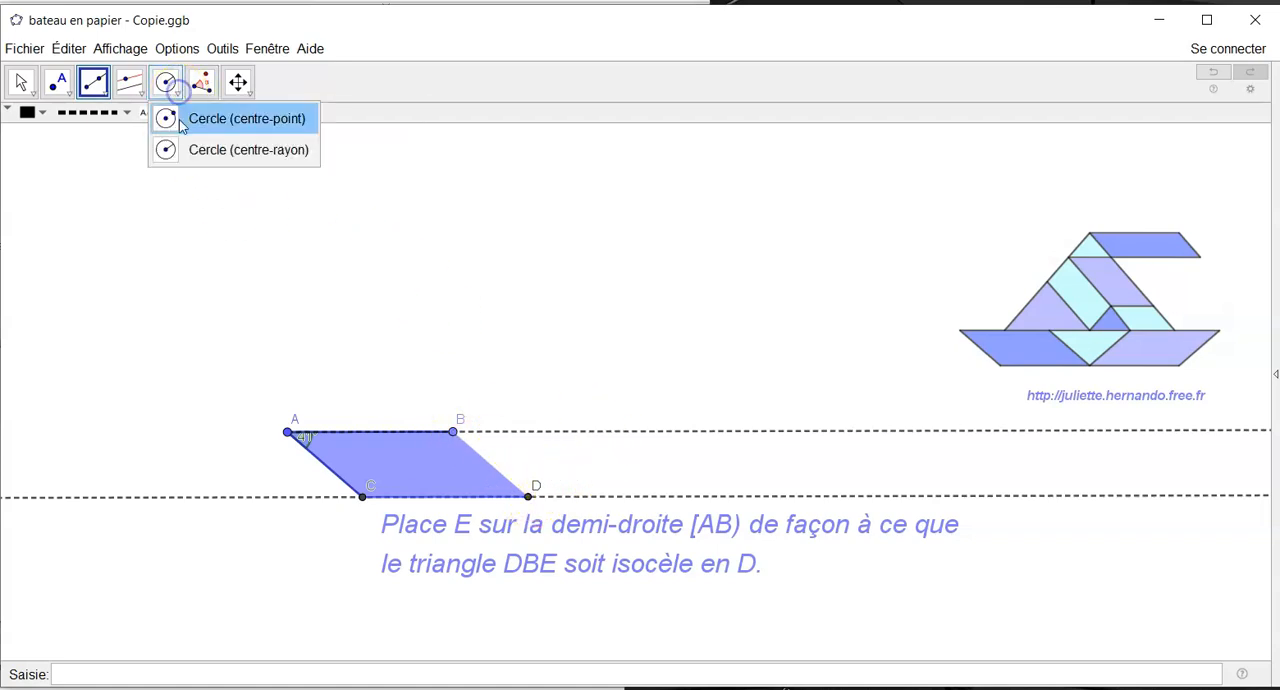
left_click(179, 118)
left_click_drag(531, 497, 457, 437)
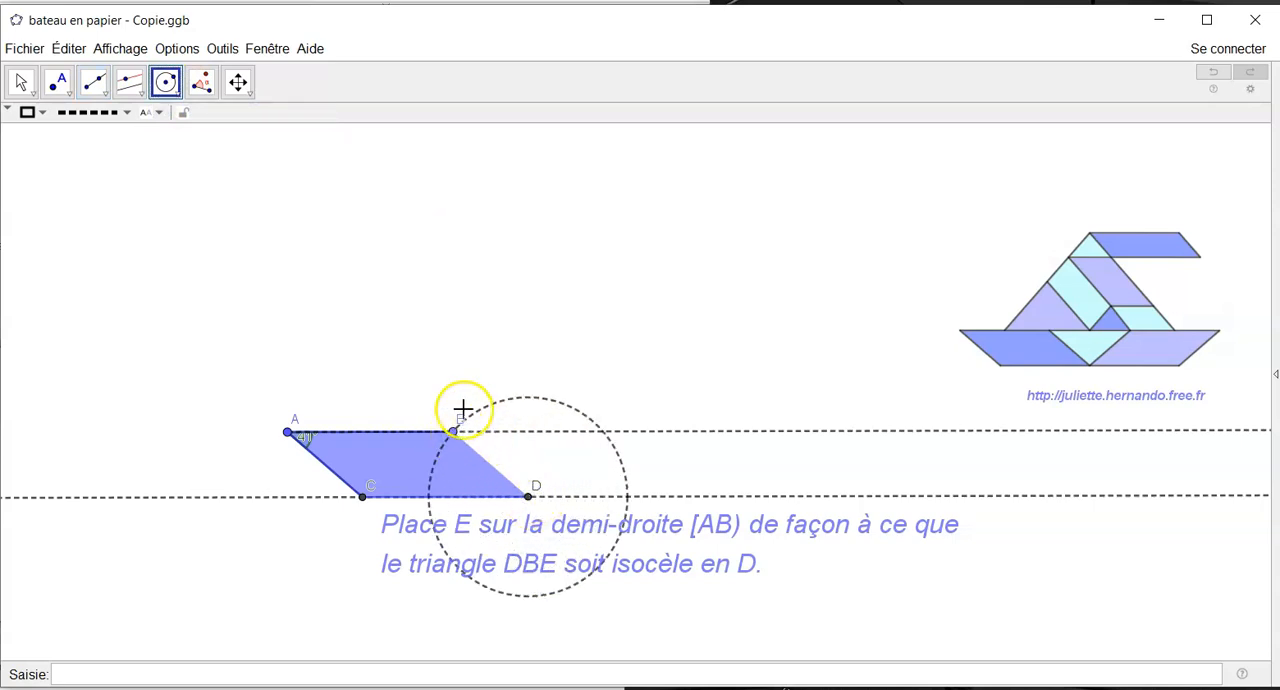
left_click(57, 82)
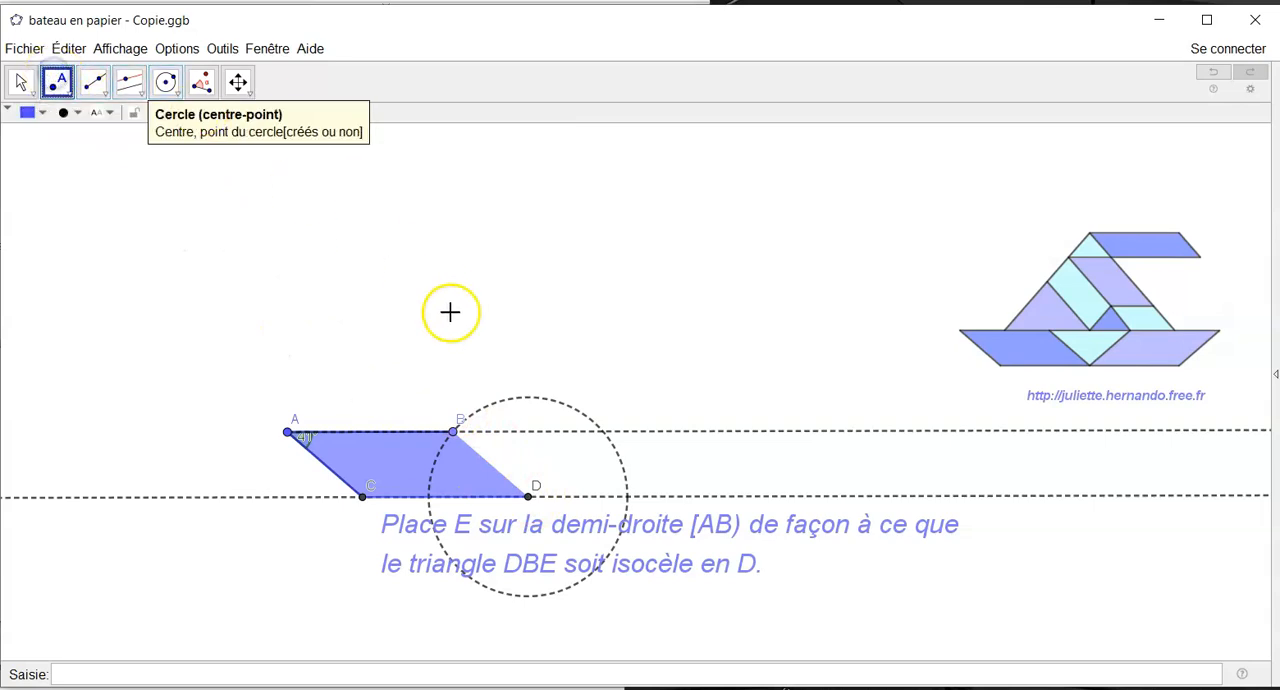
left_click(603, 433)
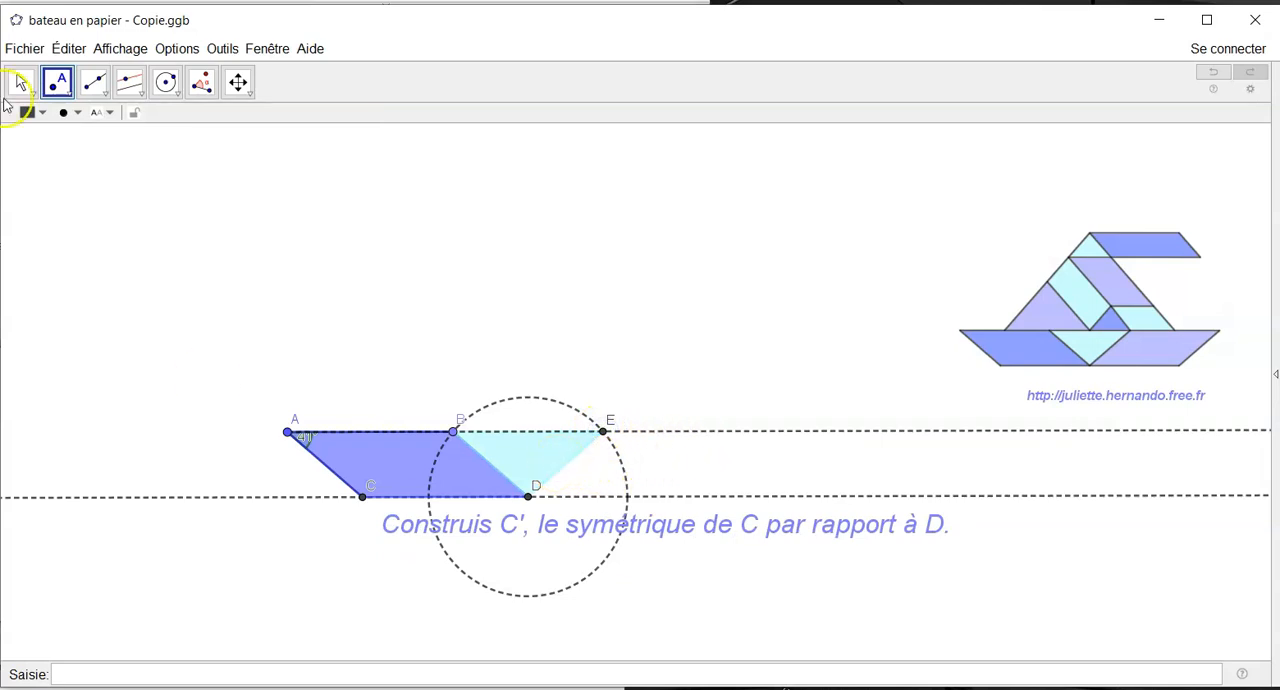
- Hide the circle centred on D that passes through B and E
left_click(18, 82)
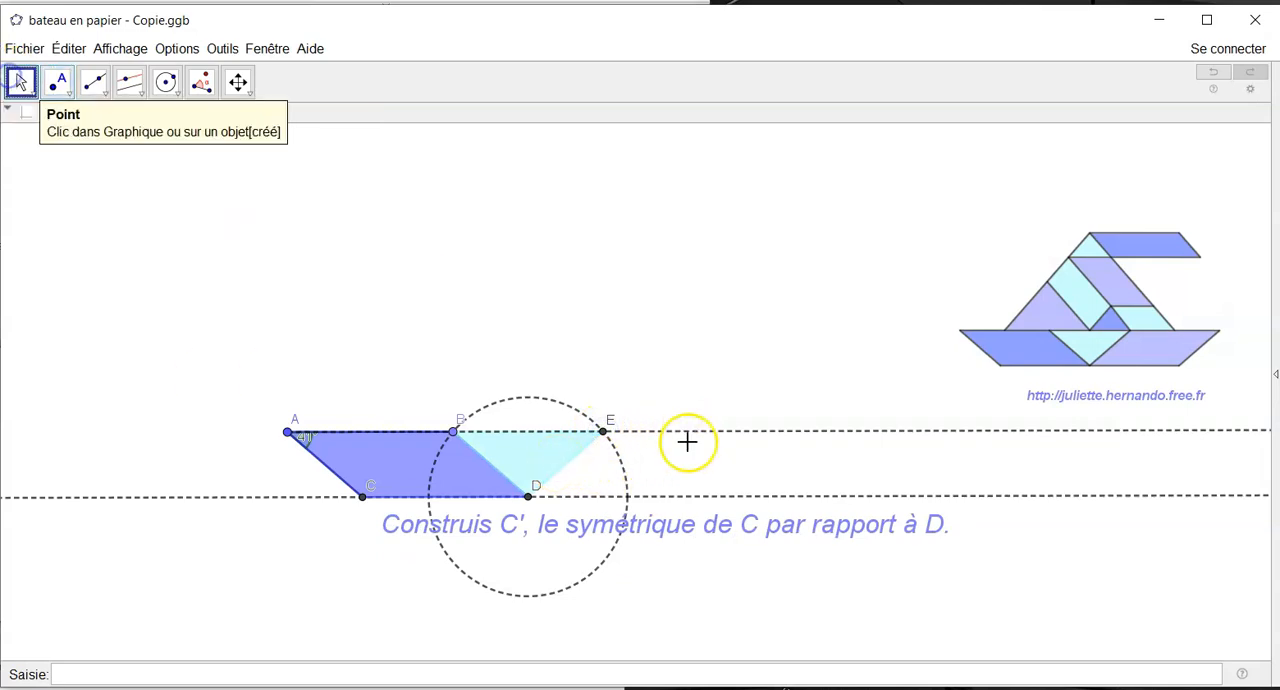
right_click(620, 467)
left_click(661, 496)
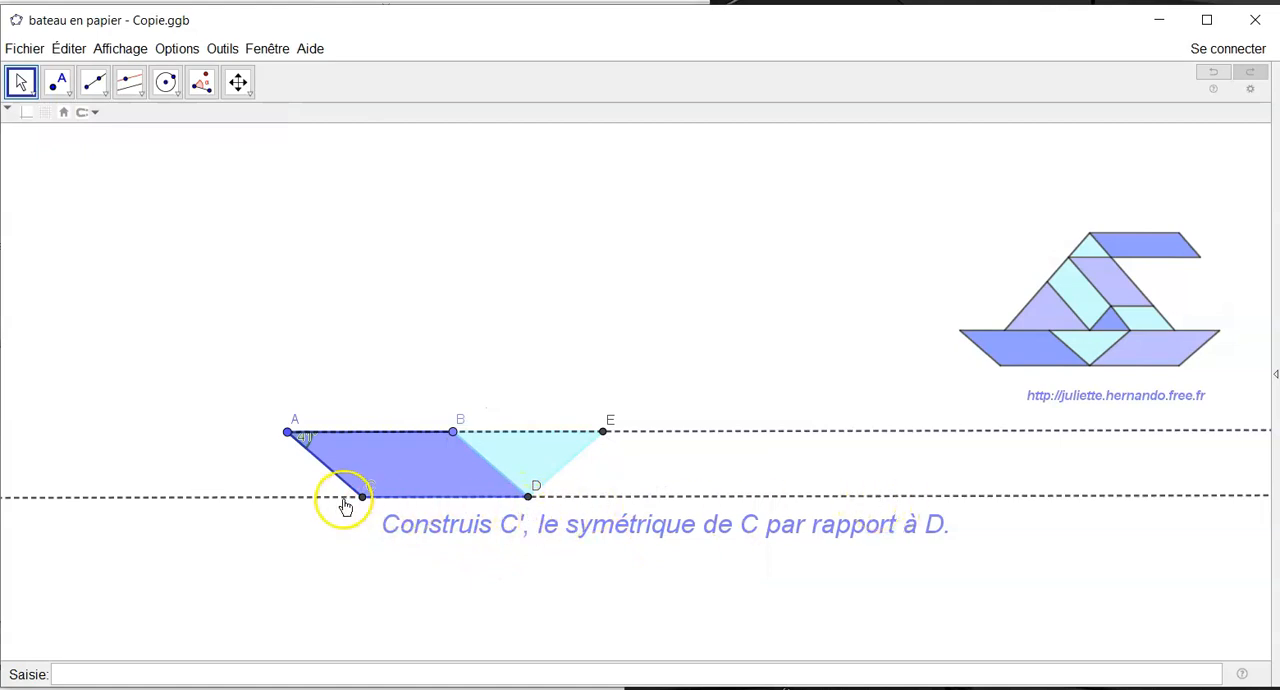
- Construct C', the reflection of C about D, using a circle centred on D through C and line CD
left_click(166, 82)
left_click_drag(528, 496, 369, 492)
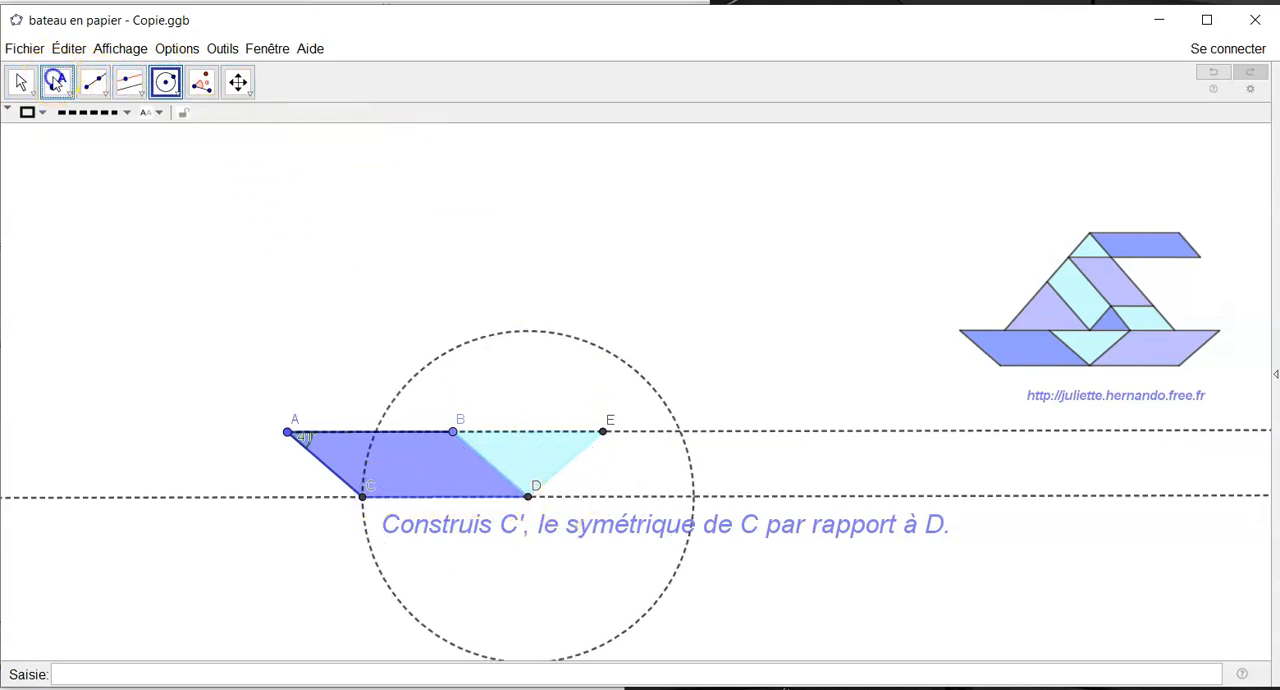
left_click(57, 84)
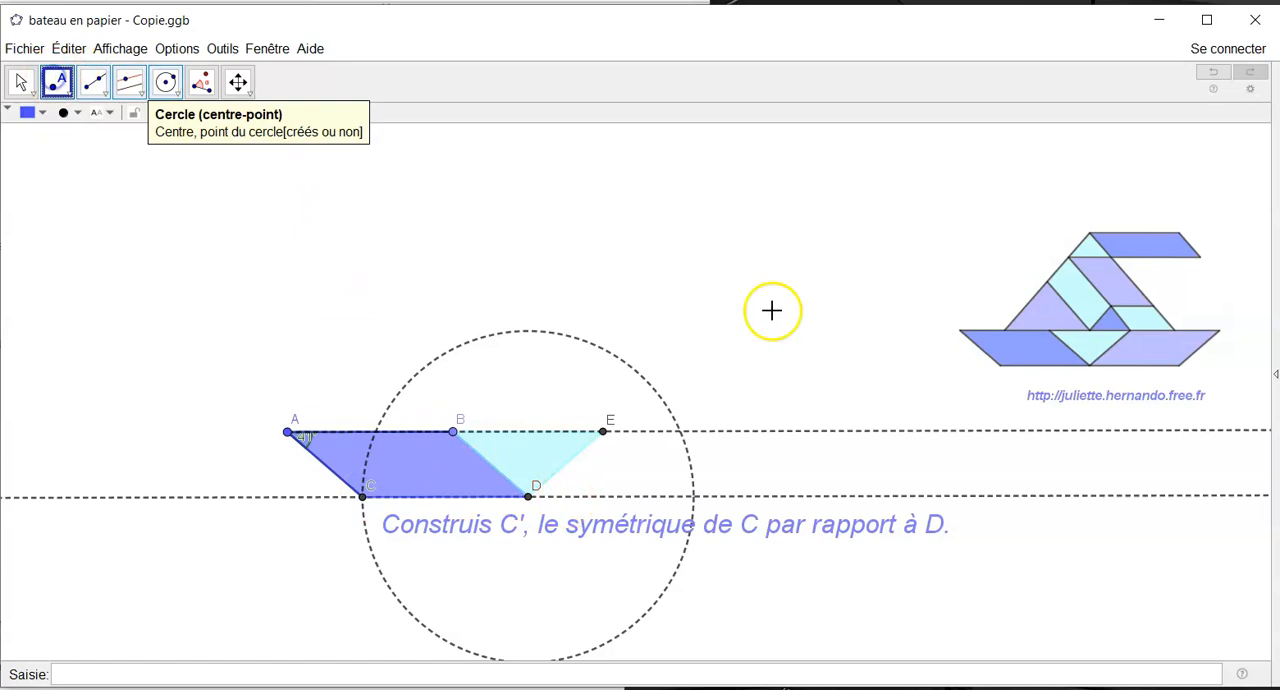
left_click(695, 497)
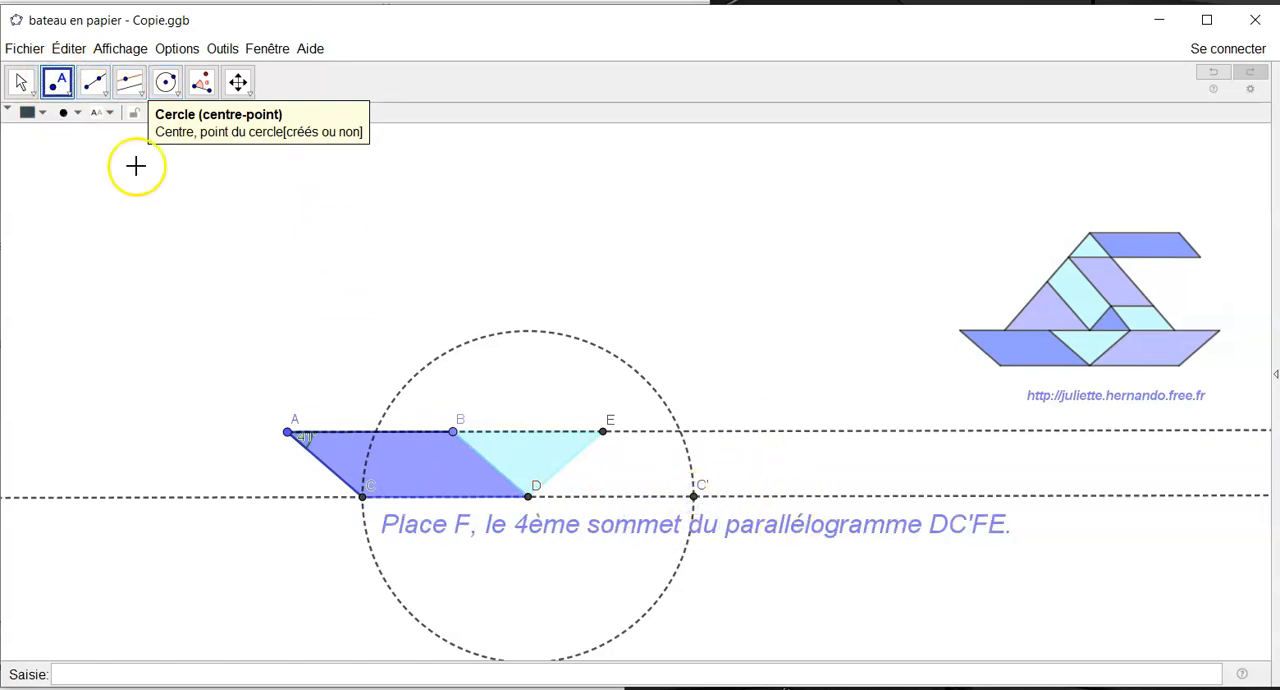
- Hide the circle centred on D that passes through C and C'
left_click(20, 82)
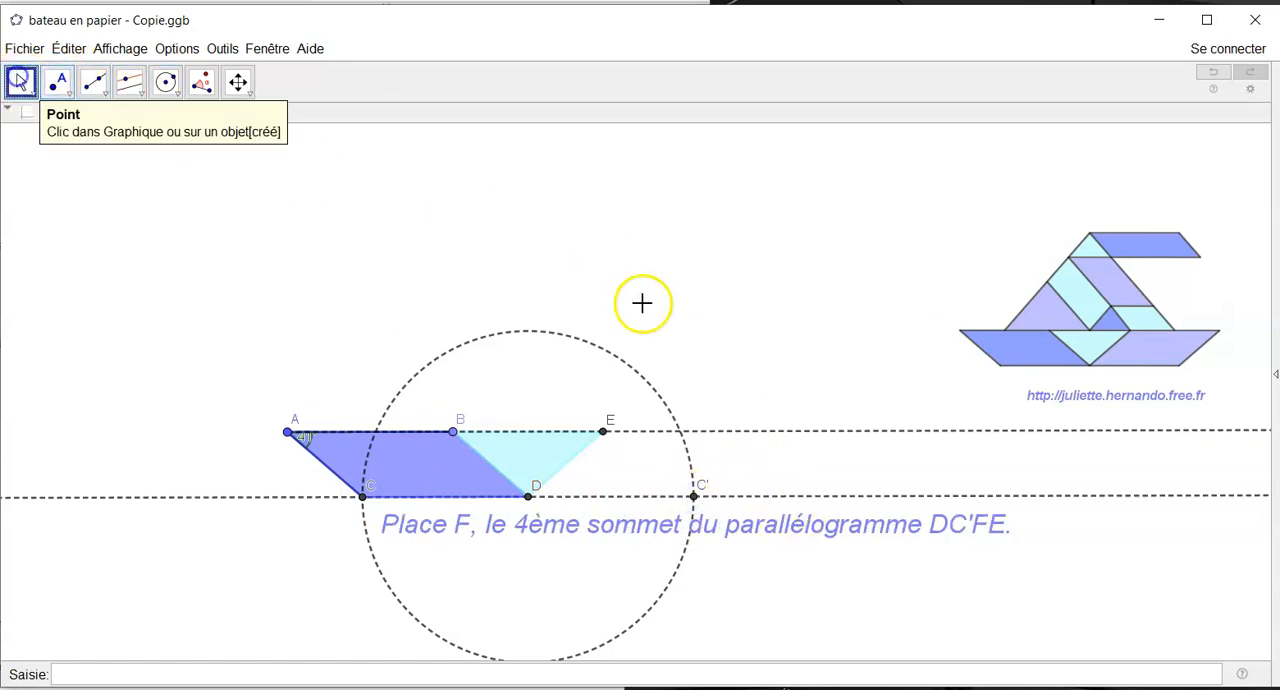
right_click(598, 353)
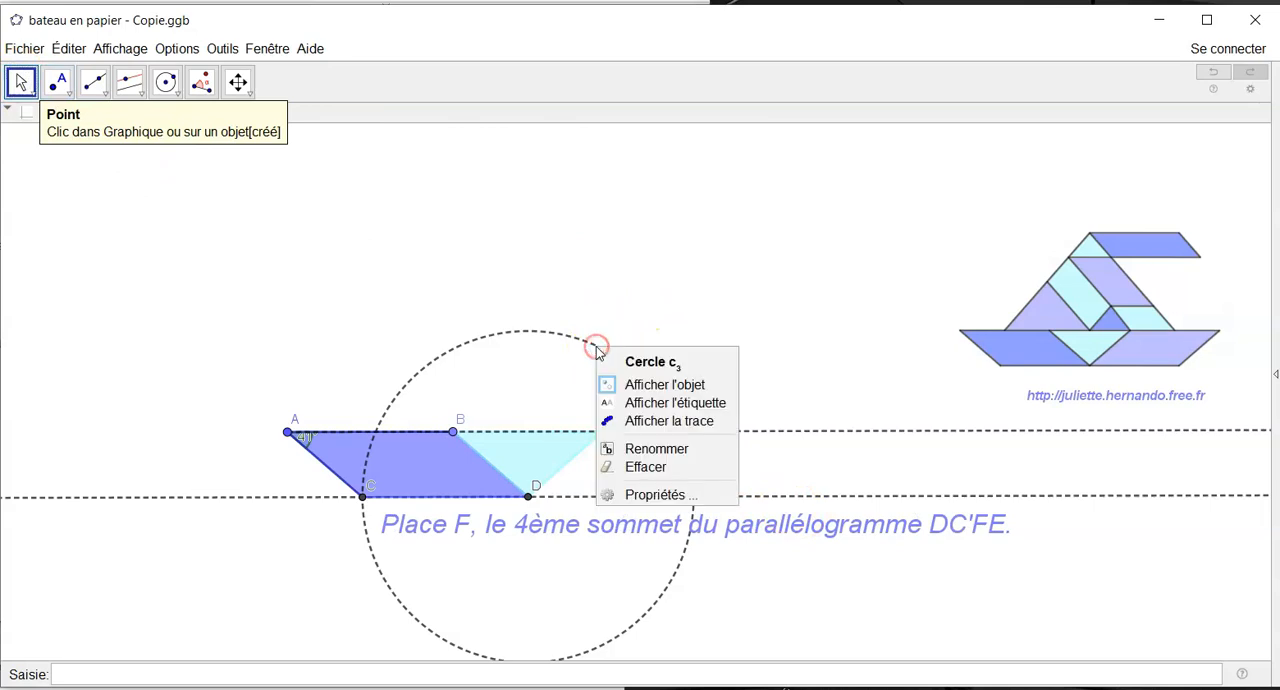
left_click(645, 385)
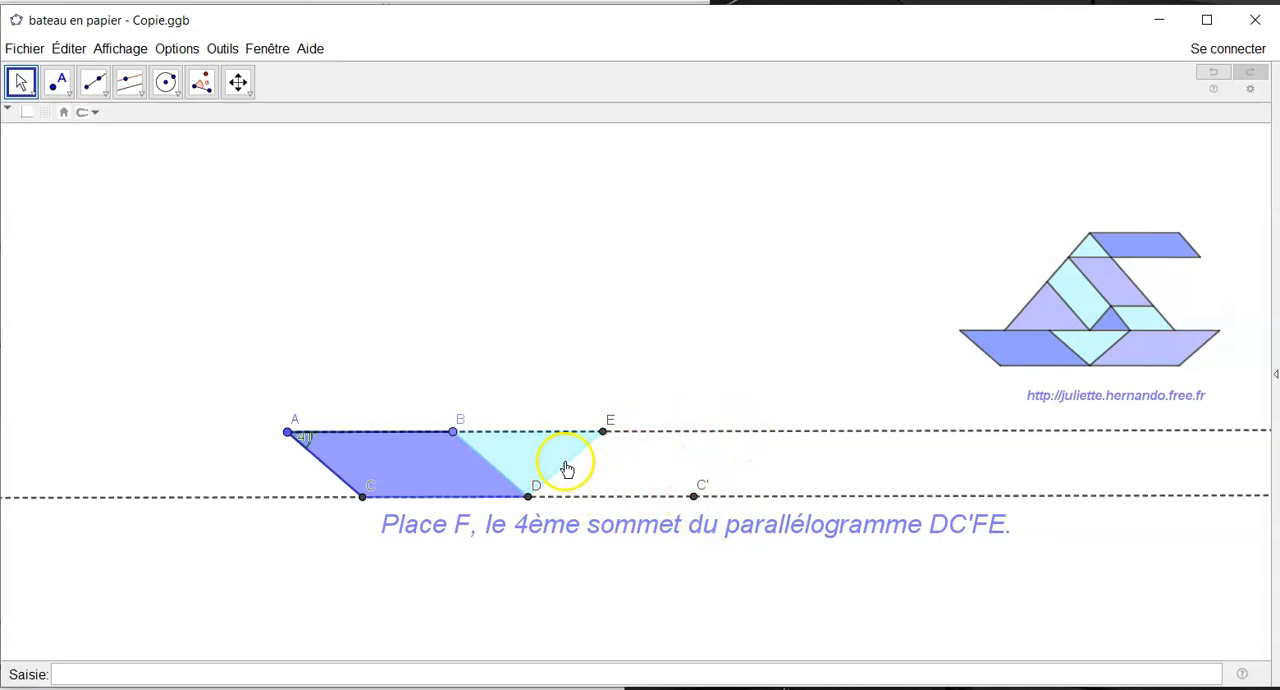
- Construct the parallel to DE through C' and place F where it meets ray AB, completing parallelogram DC'FE
left_click(129, 82)
left_click(571, 466)
left_click(682, 482)
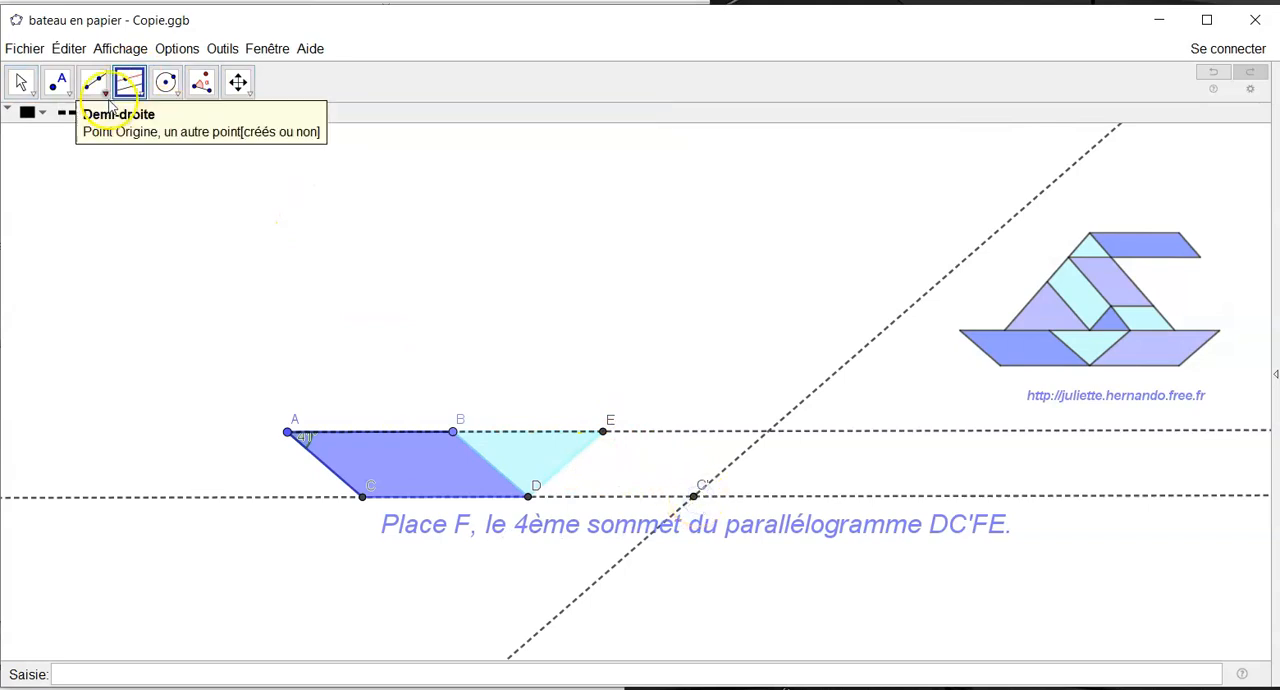
left_click(57, 82)
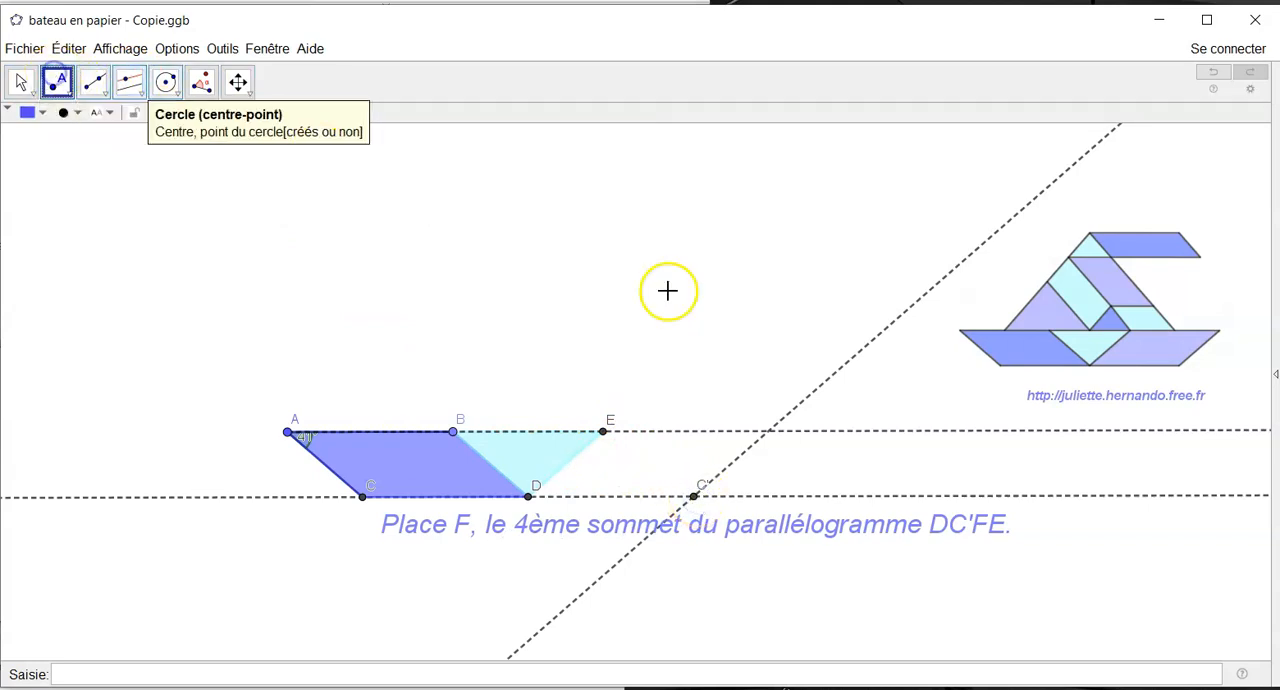
left_click(769, 432)
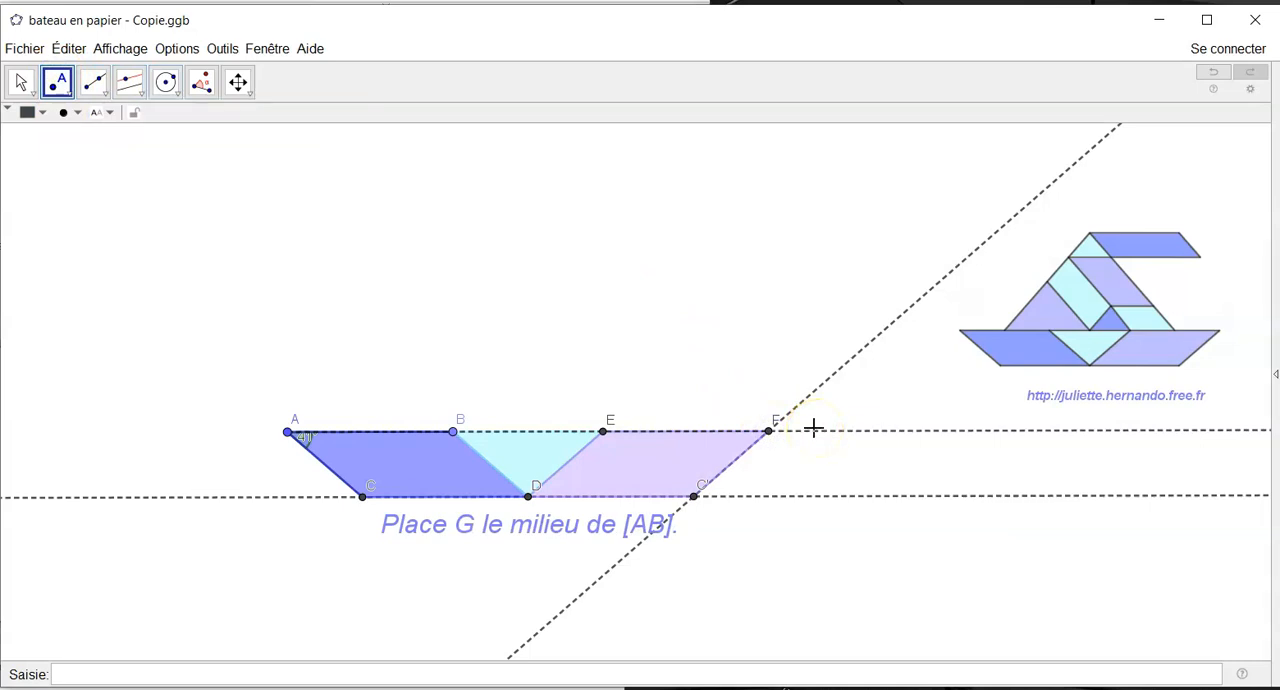
- Hide the dashed construction lines around the hull: the line through C' and F, ray AB, and the line through C and D
left_click(21, 82)
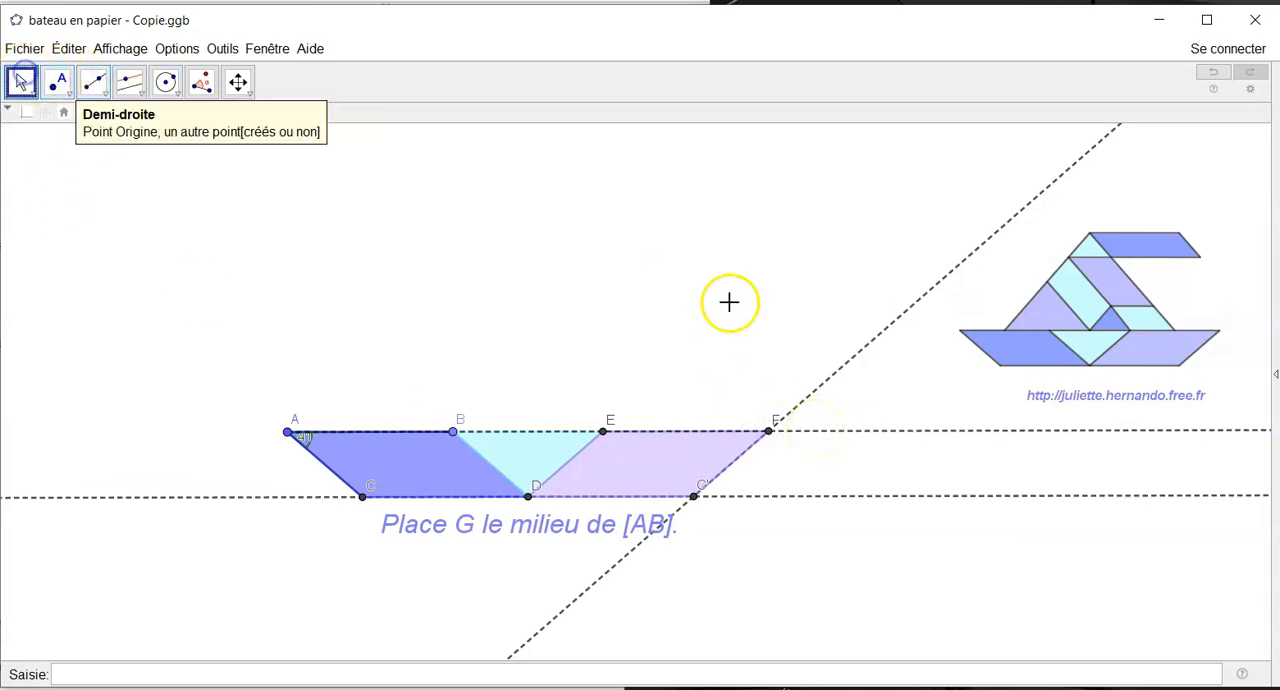
right_click(822, 389)
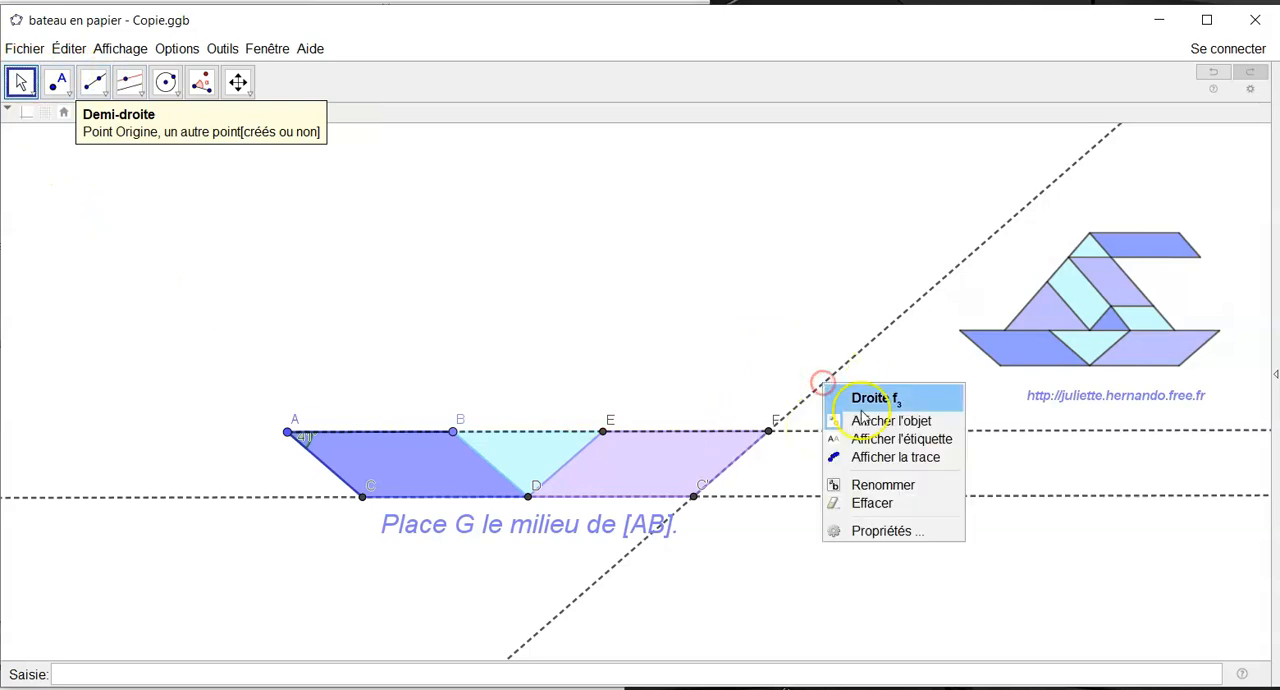
left_click(858, 421)
right_click(831, 440)
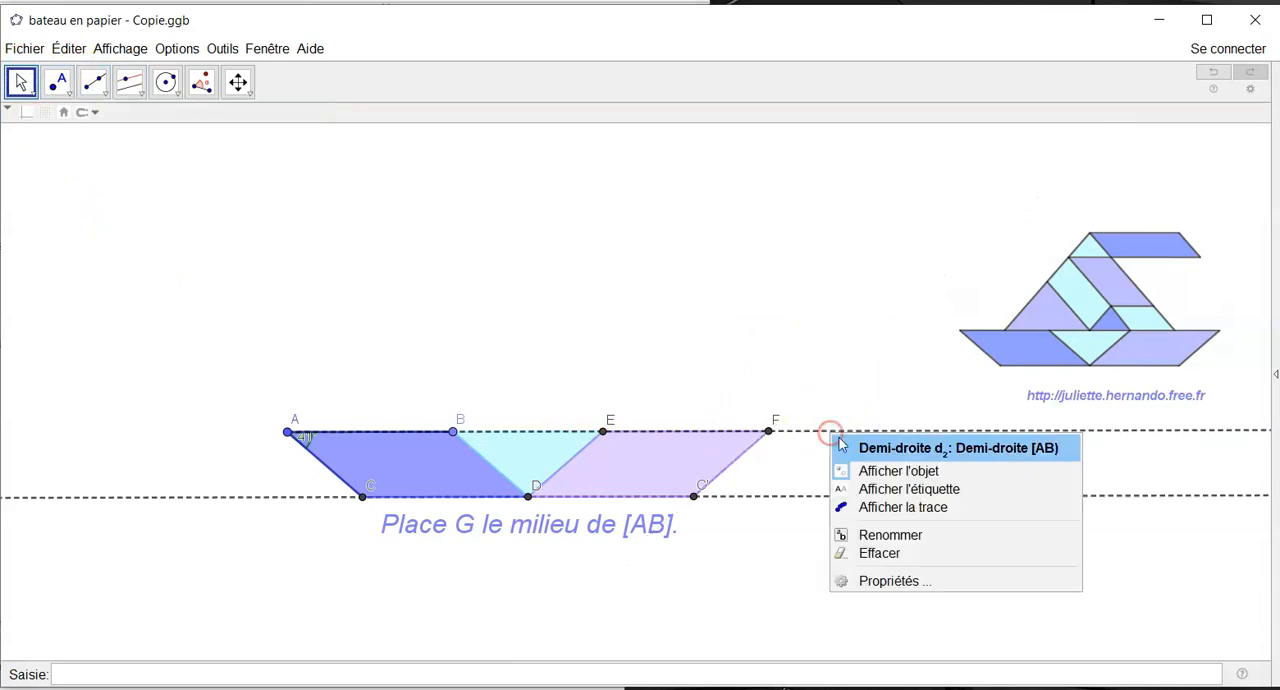
left_click(863, 474)
right_click(822, 497)
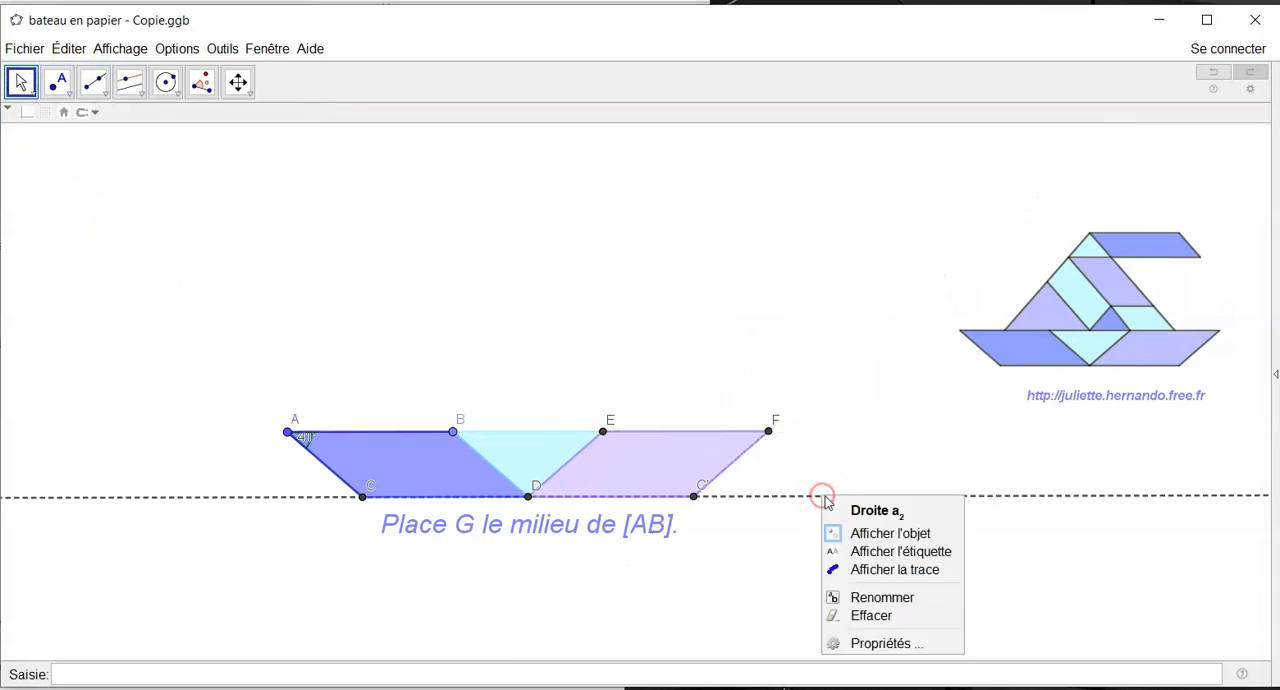
left_click(851, 531)
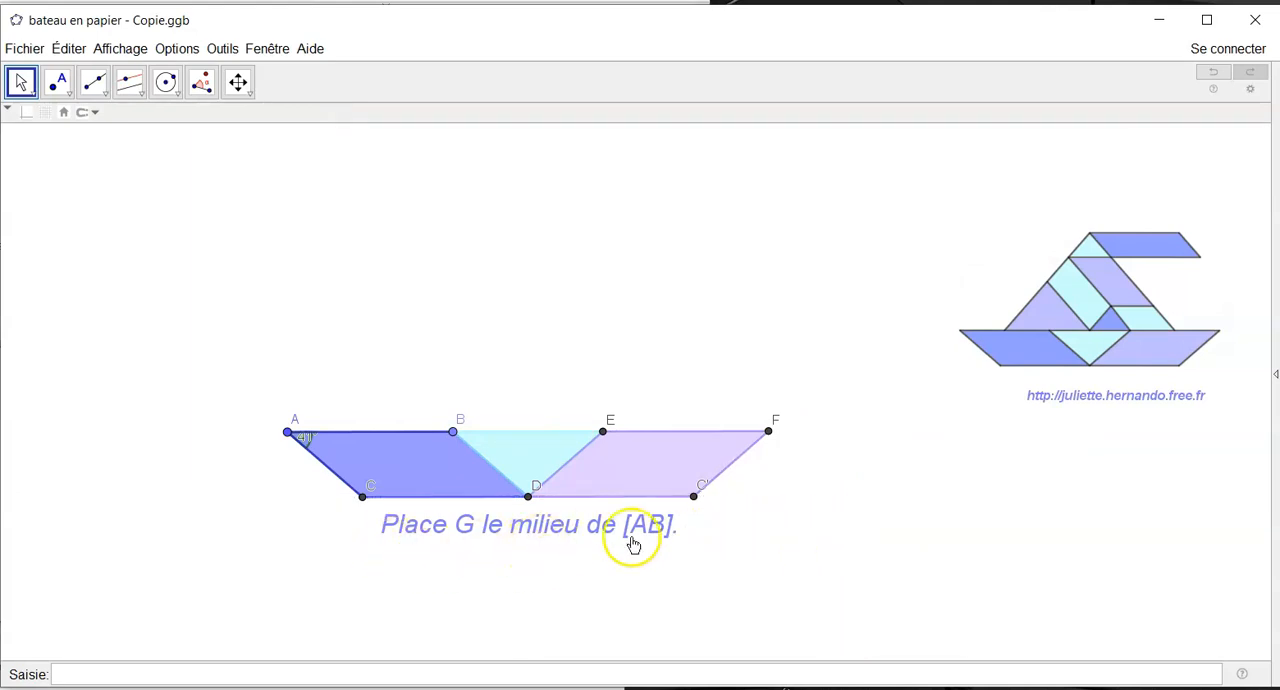
- Place G as the midpoint of segment AB and H as the midpoint of segment EF
left_click(58, 84)
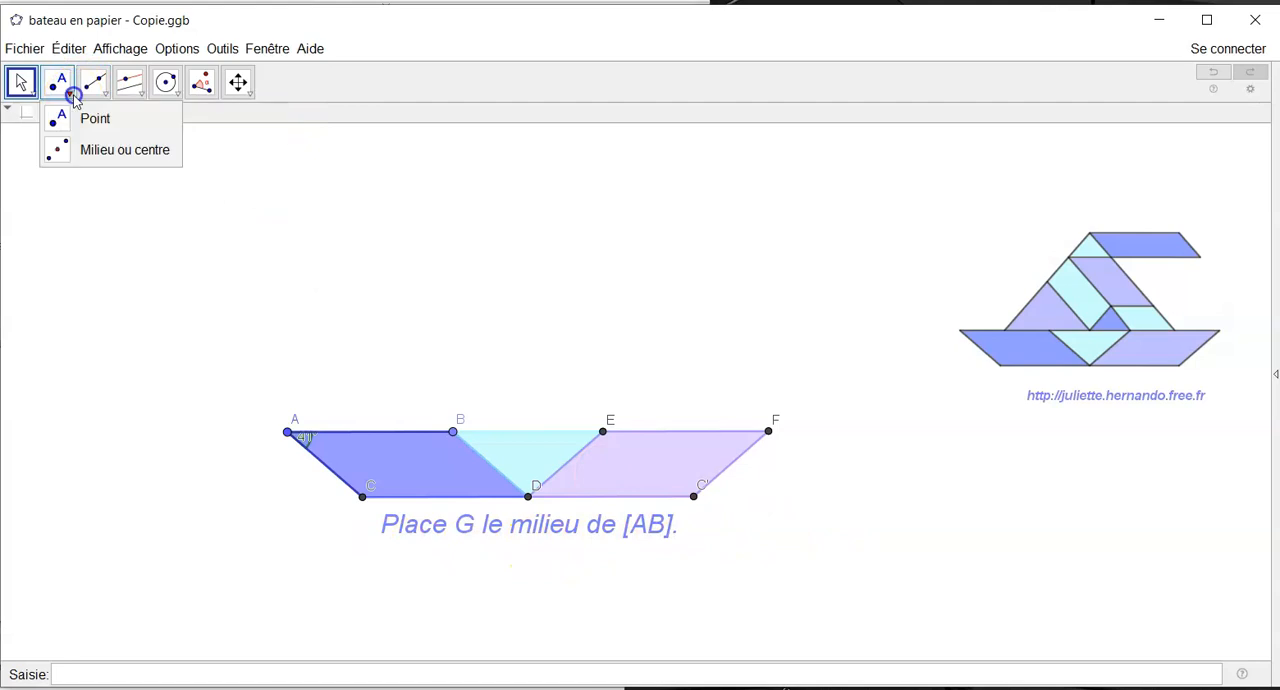
left_click(63, 151)
left_click(452, 431)
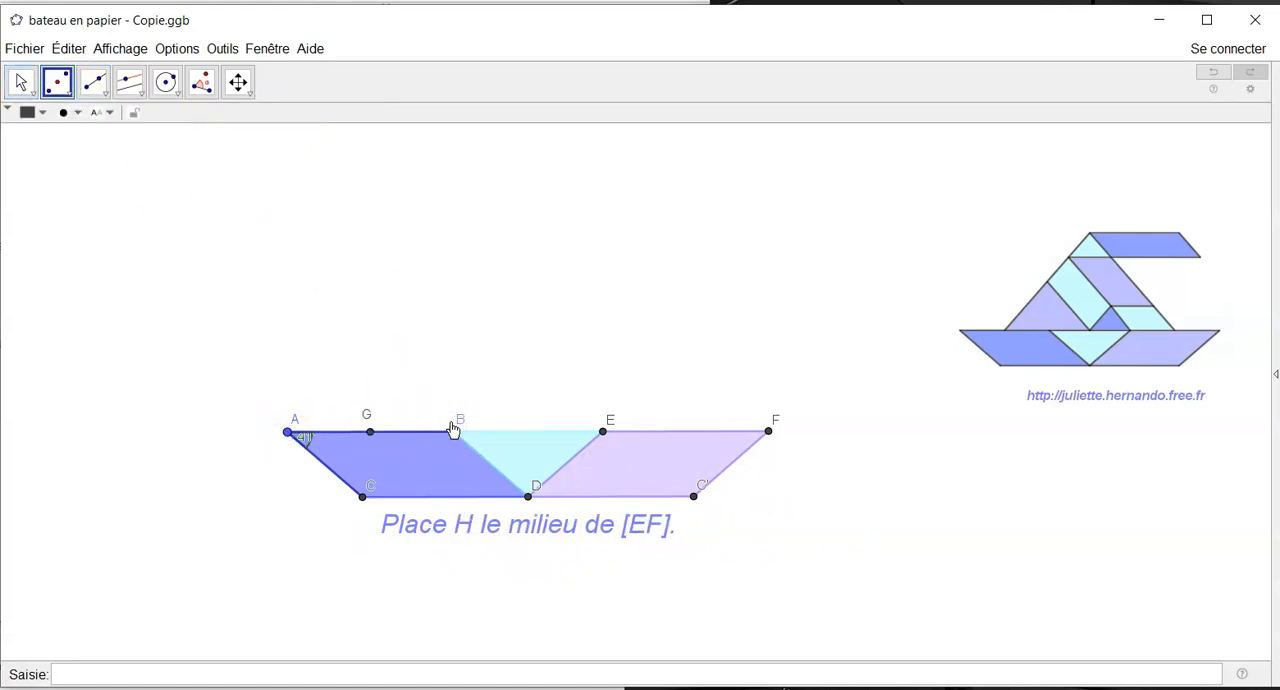
left_click(767, 432)
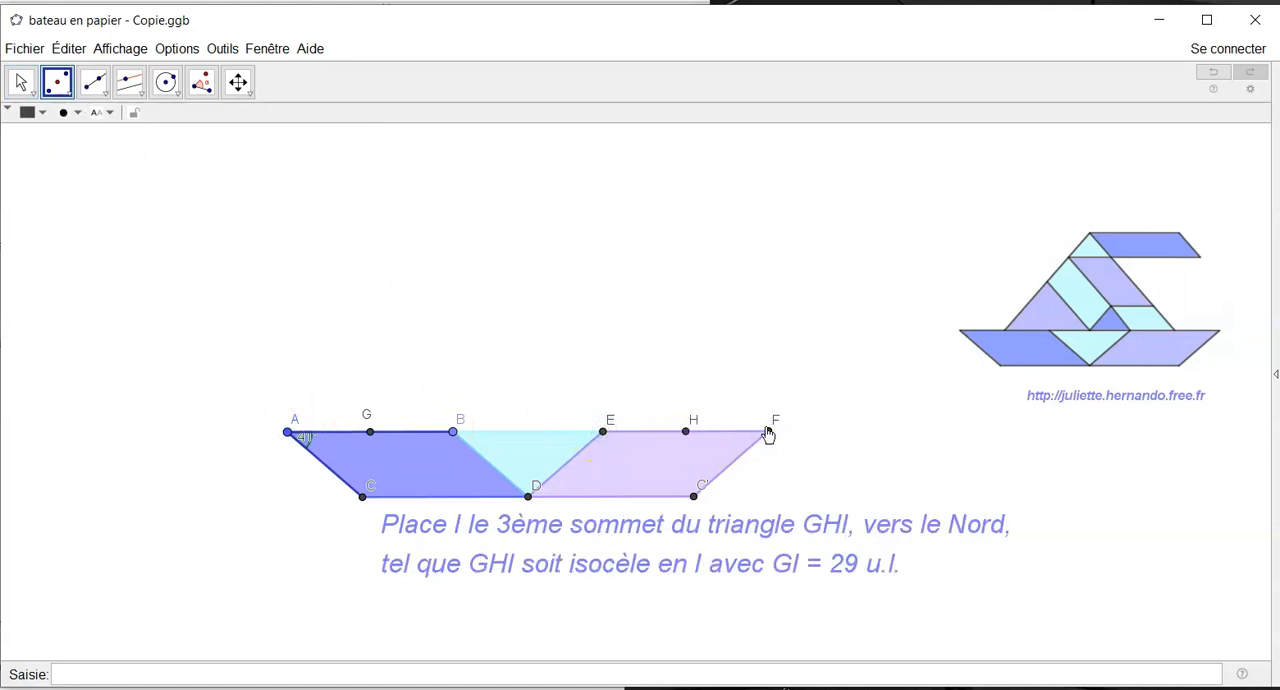